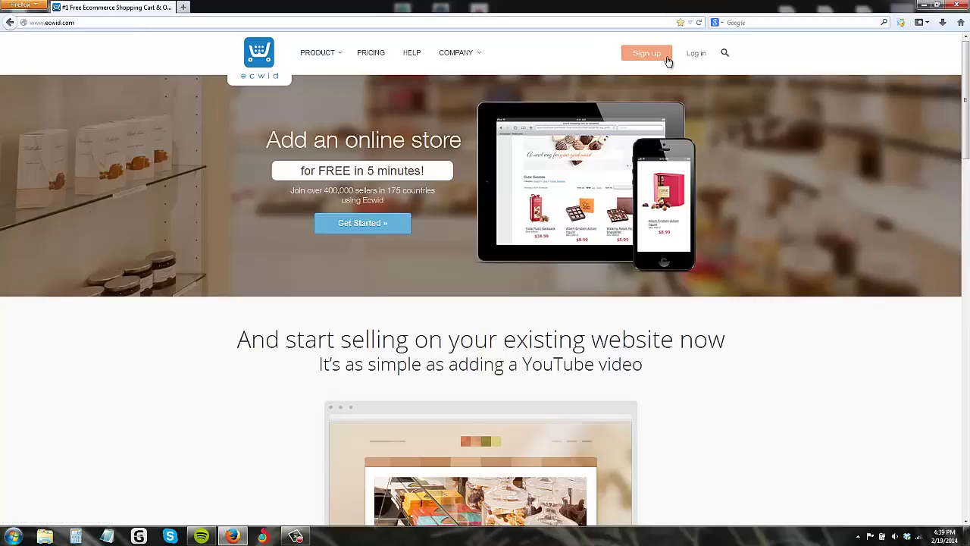
Step: Open the free sign-up form and enter the account holder's name
click(351, 223)
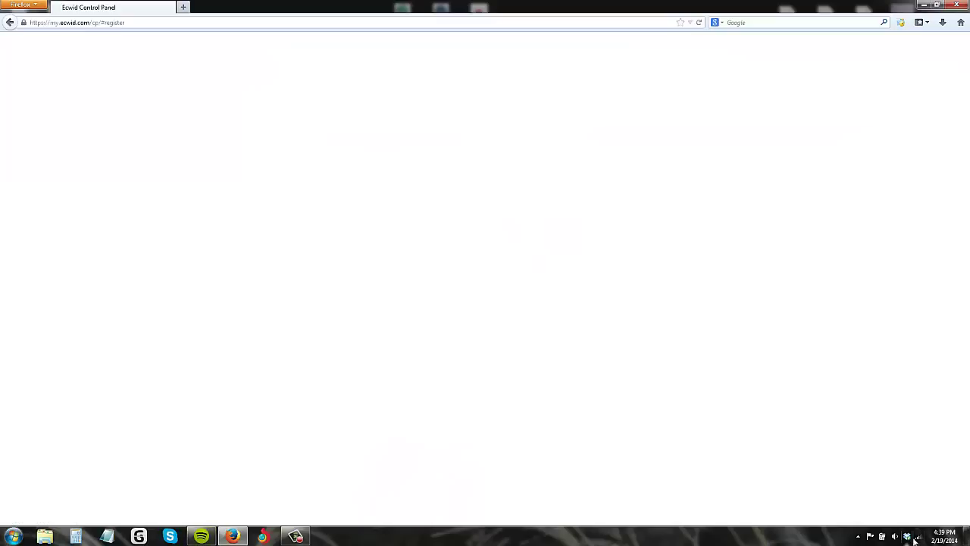
click(895, 536)
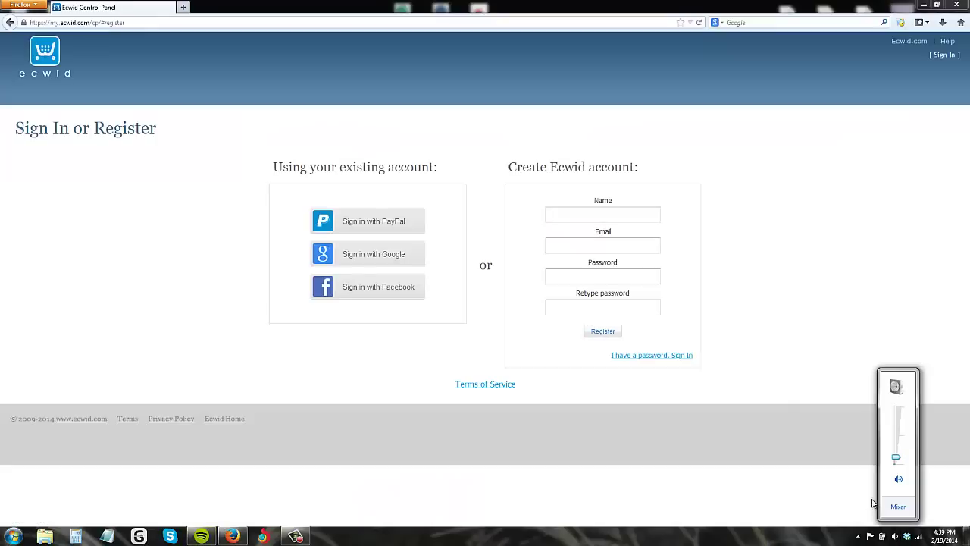
click(605, 214)
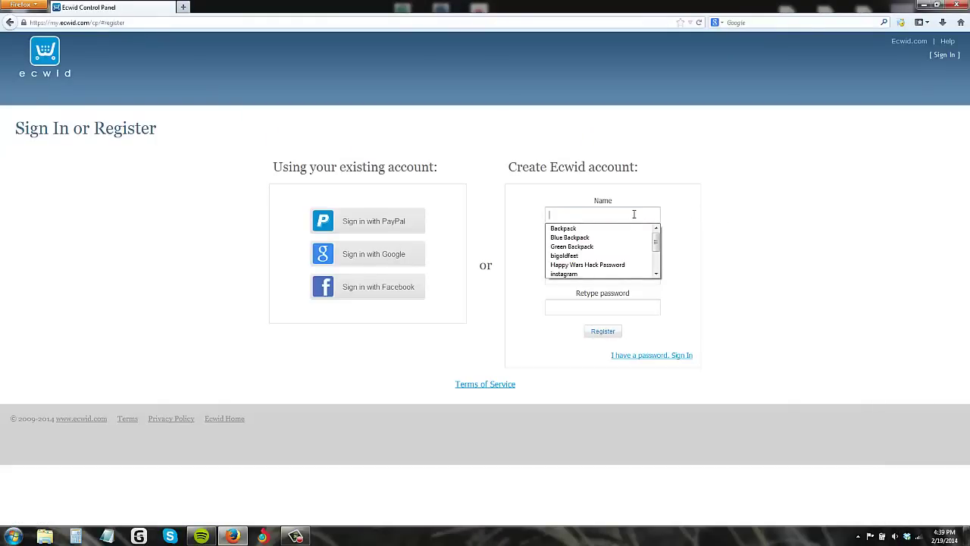
text(Madis)
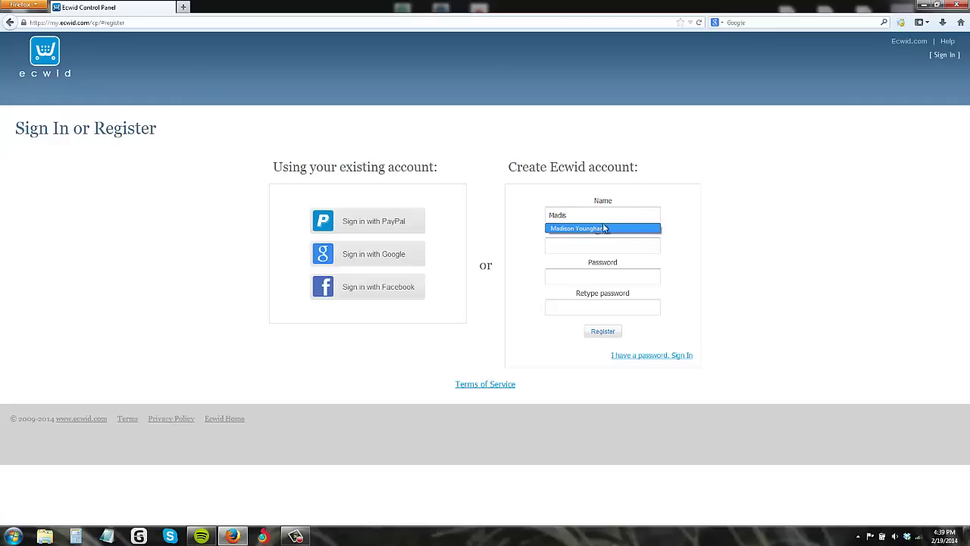
click(594, 230)
Step: Enter the e-mail, set and confirm the account password, and submit the registration
click(596, 245)
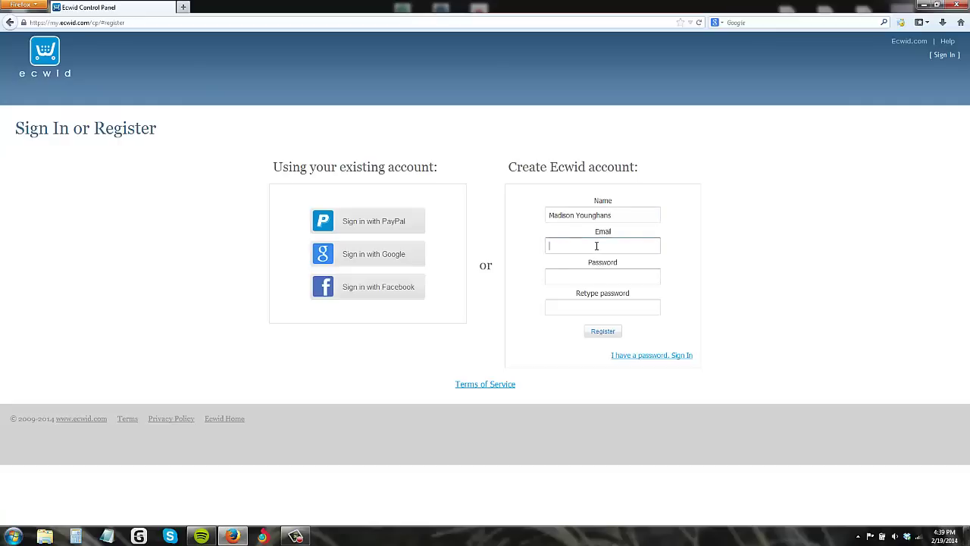
text(ol)
click(617, 258)
text(•••••••)
key(Tab)
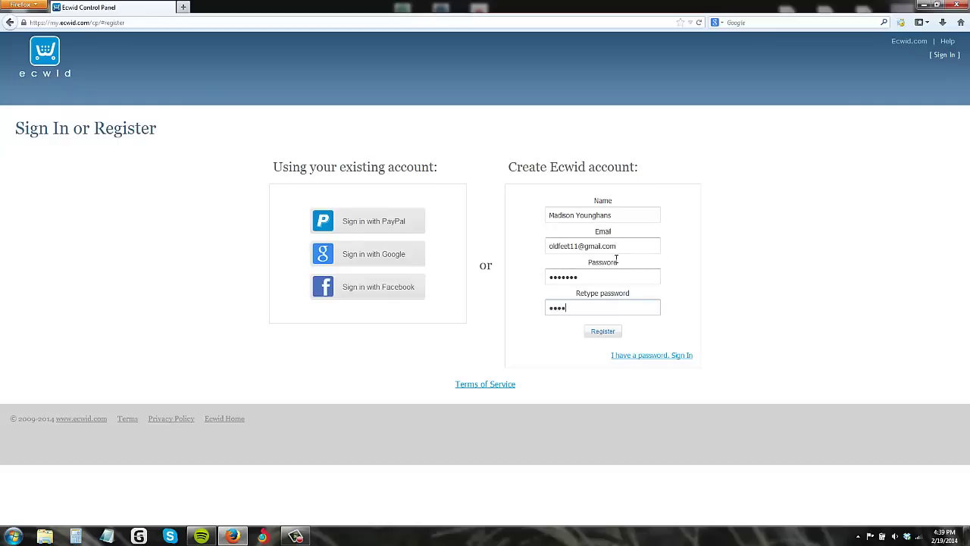
text(•••••••)
click(603, 331)
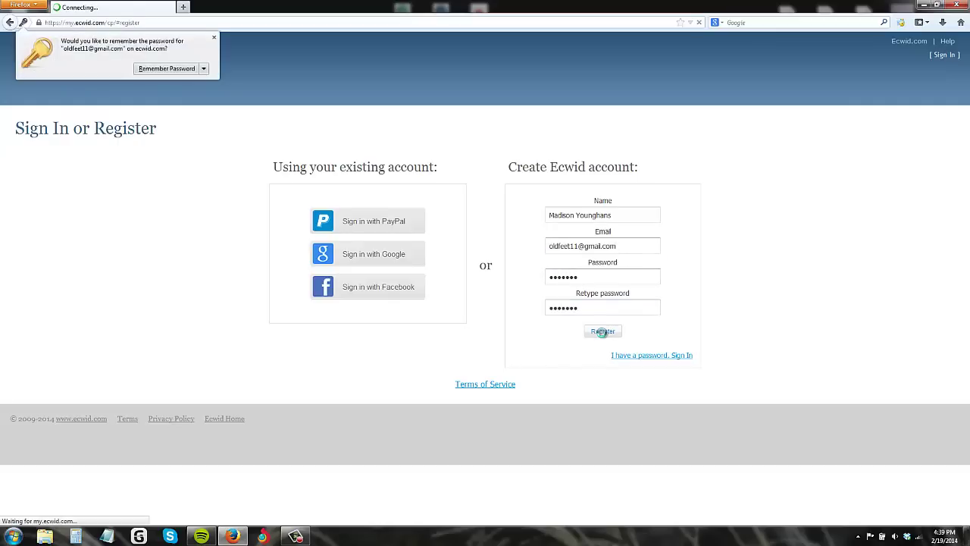
Step: Dismiss the browser's save-password prompt and look over the new store's dashboard
click(167, 69)
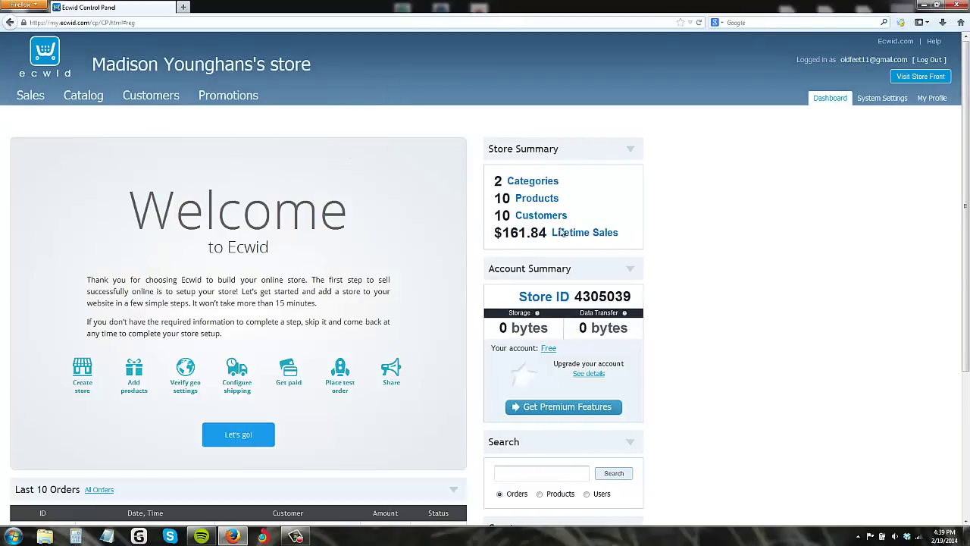
scroll(440, 282, down, 2)
scroll(334, 260, up, 2)
scroll(94, 363, down, 2)
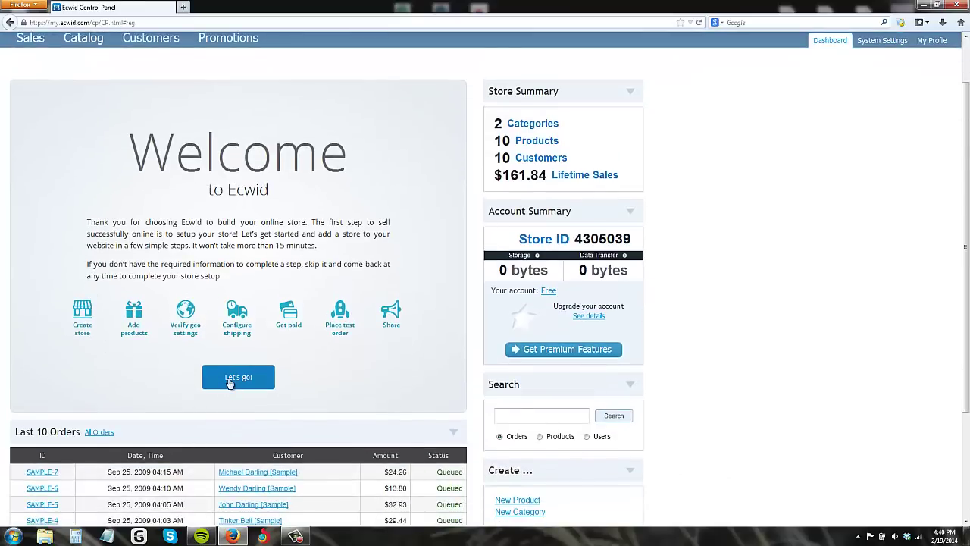
Step: Start the store setup, answer No website, and view the new storefront in a new tab
click(230, 382)
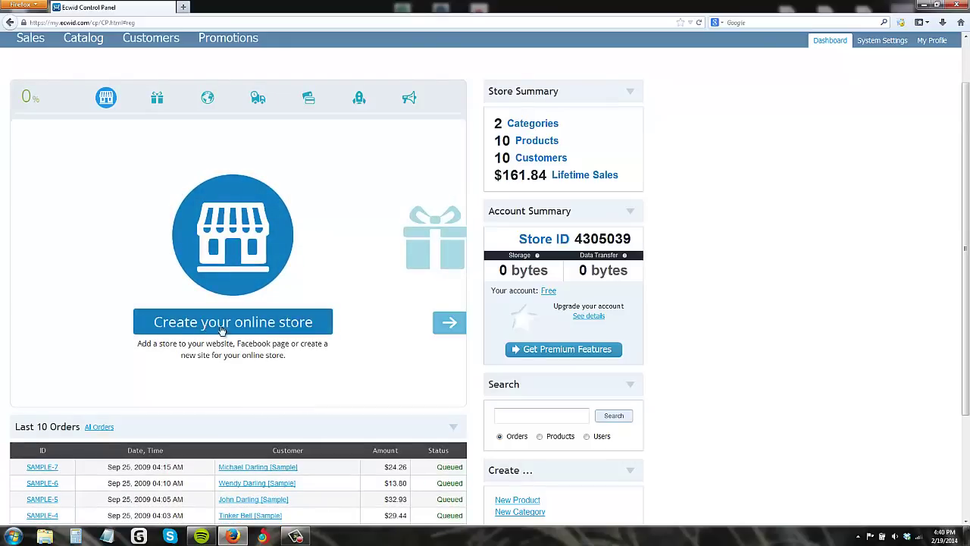
click(244, 330)
click(377, 260)
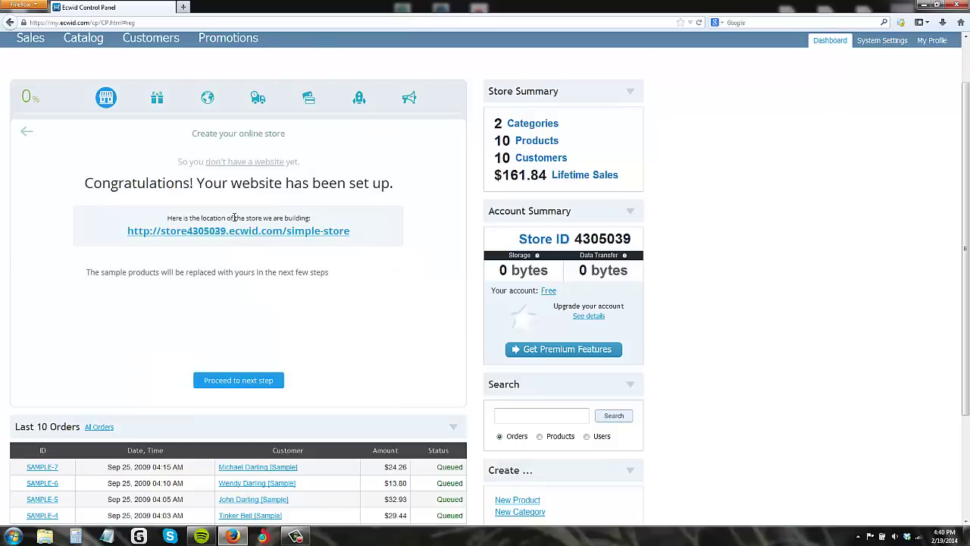
right_click(133, 236)
click(208, 243)
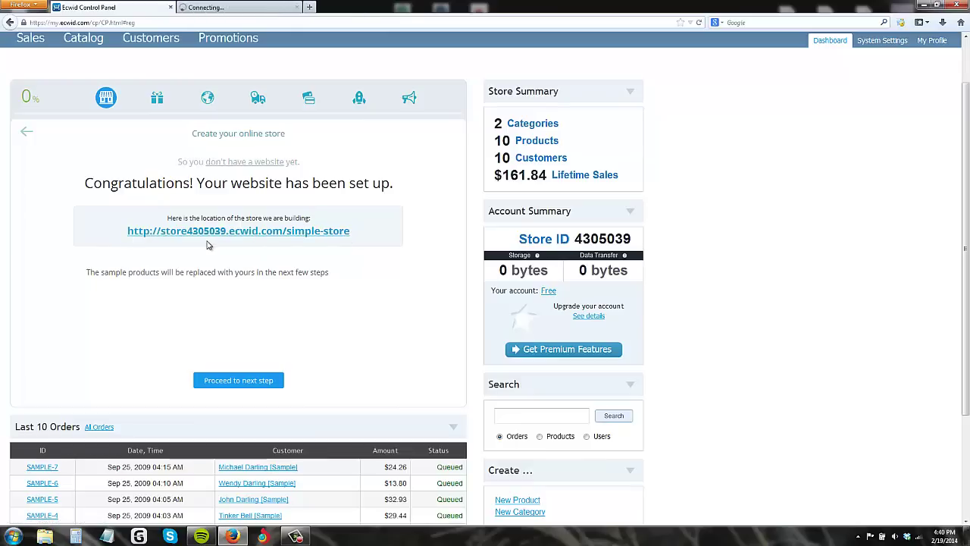
click(203, 6)
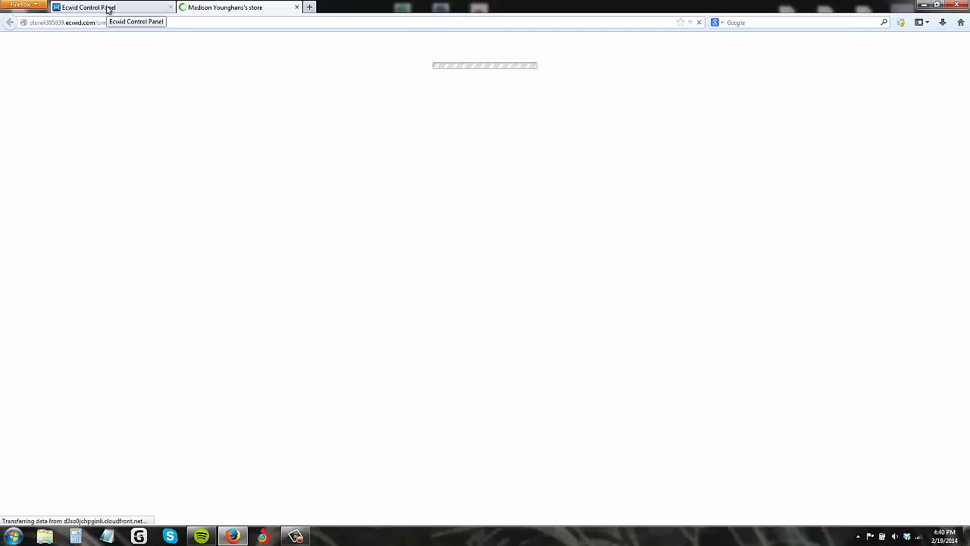
click(107, 7)
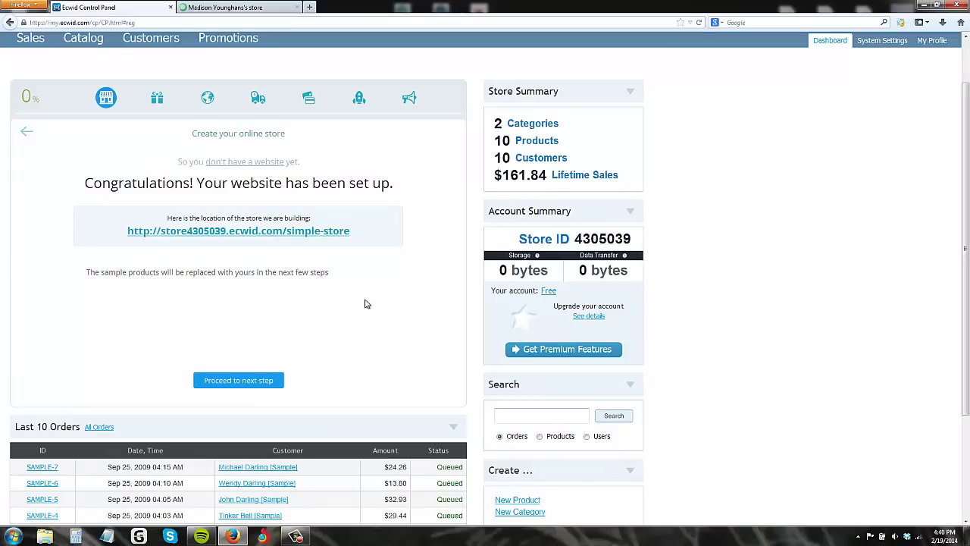
Step: Advance the wizard to the Add products step, checking the storefront's sample categories
click(252, 381)
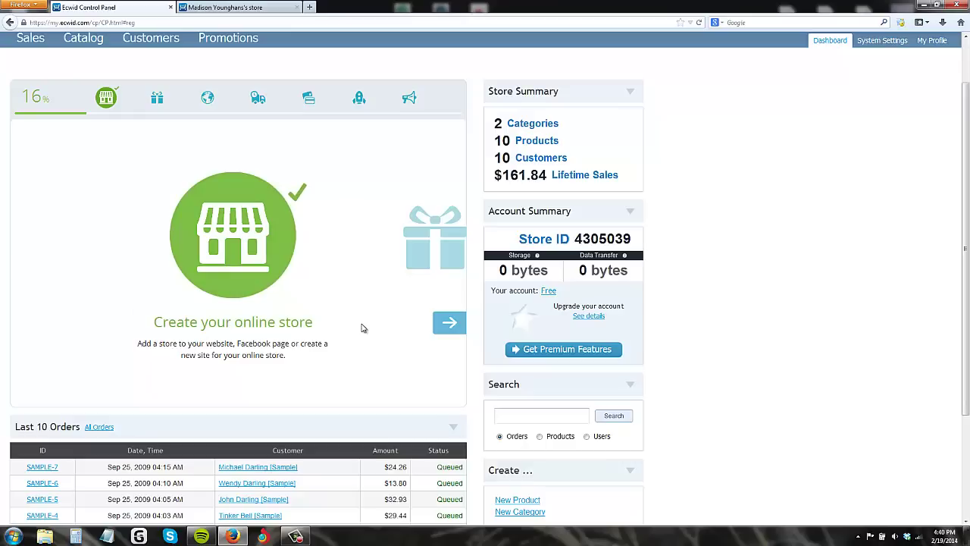
click(267, 7)
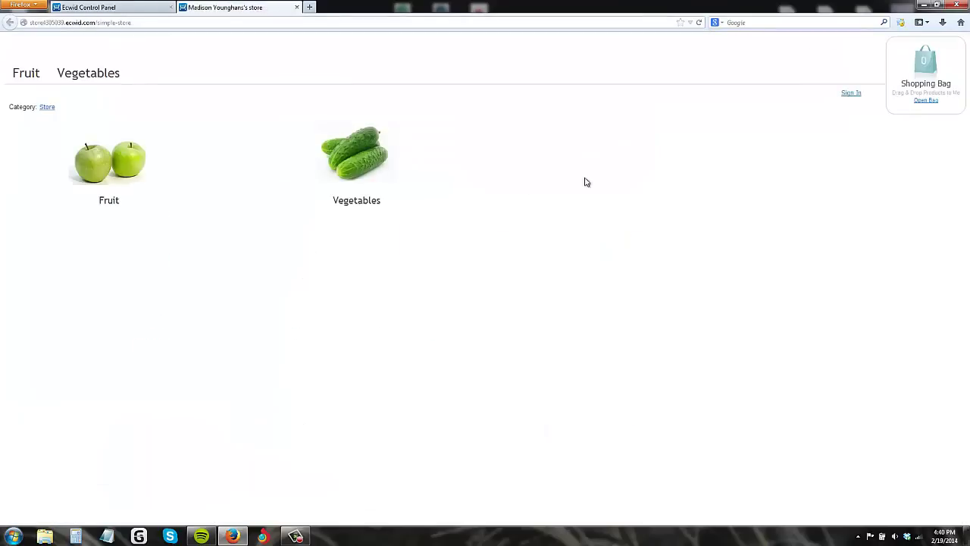
click(151, 6)
click(446, 323)
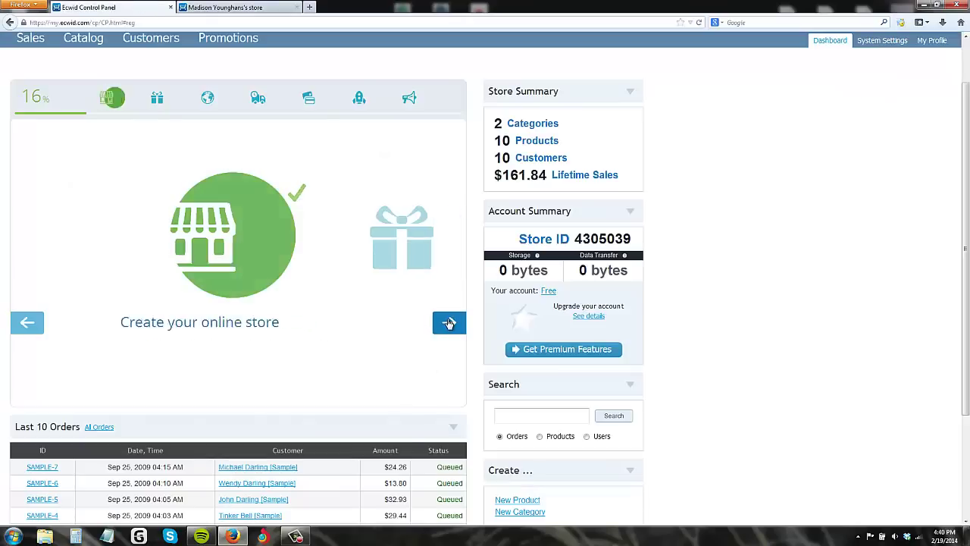
click(273, 8)
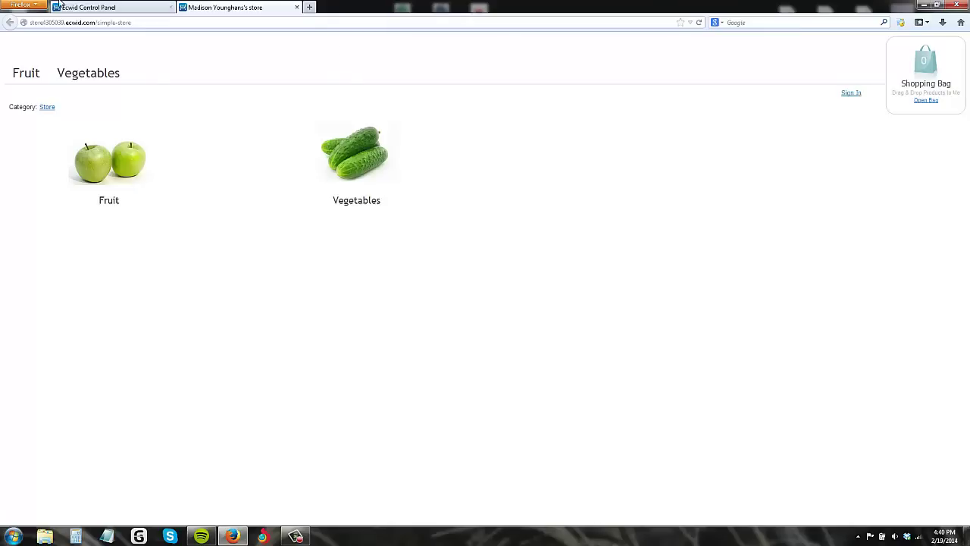
click(116, 6)
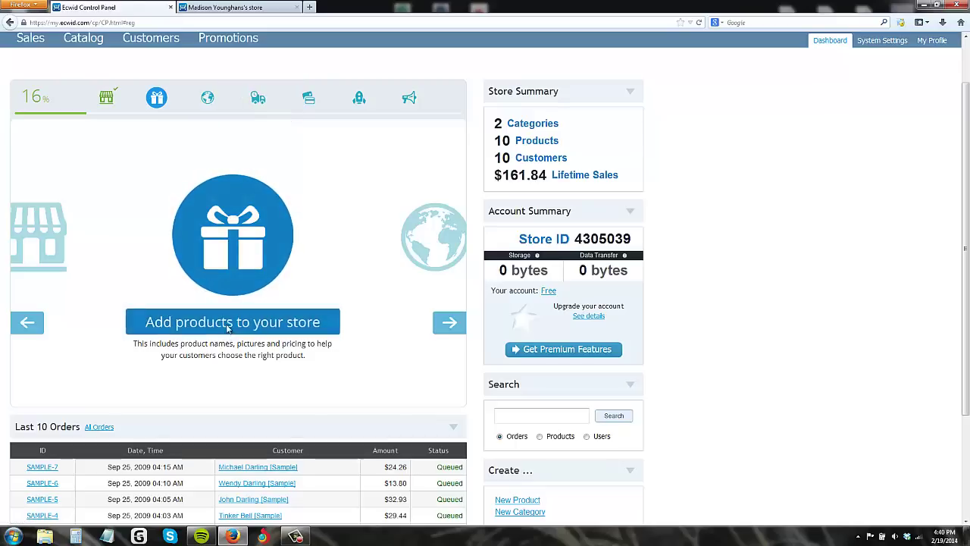
click(228, 325)
Step: Enter a Backpack product priced at 10 and open the full Products list
click(200, 262)
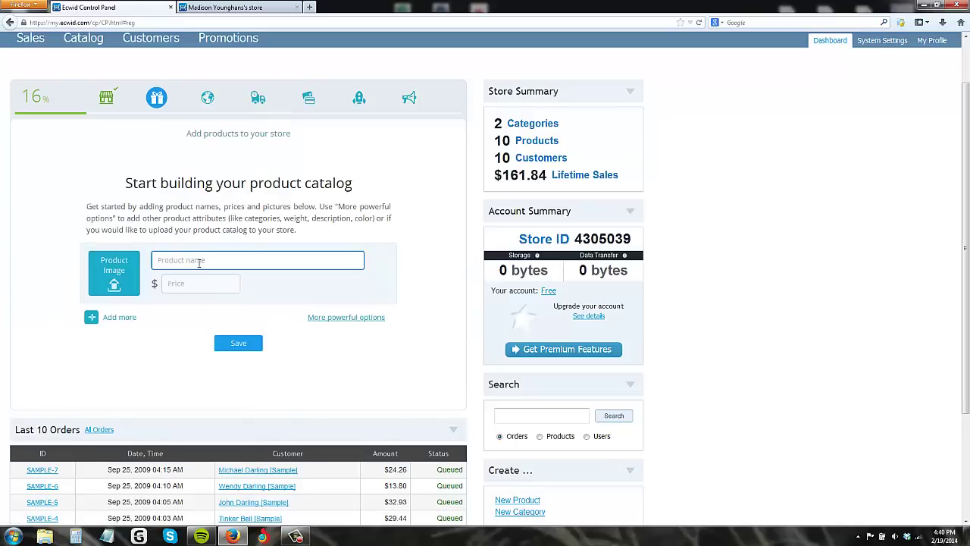
text(Bas)
click(179, 283)
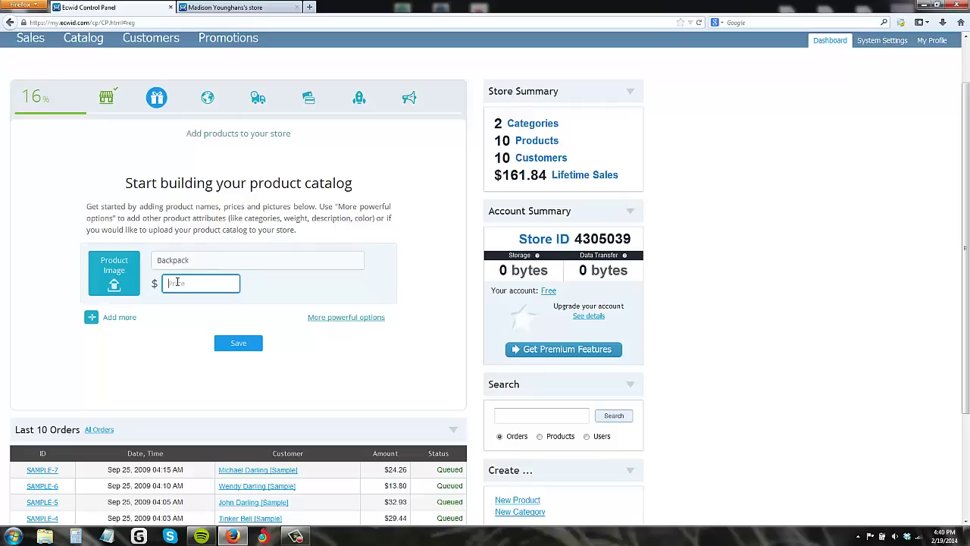
text(10)
click(368, 319)
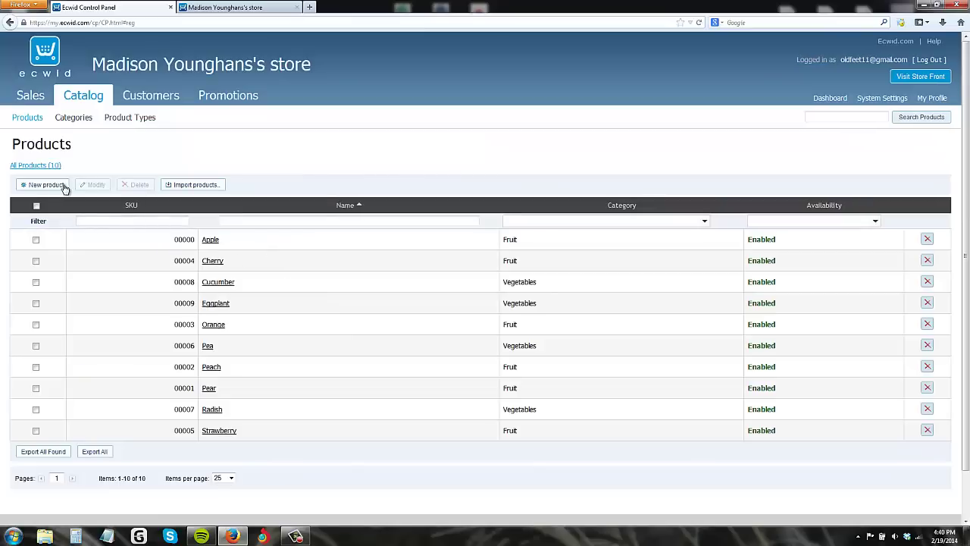
Step: Open a blank New product form from Catalog > Products
scroll(172, 358, down, 1)
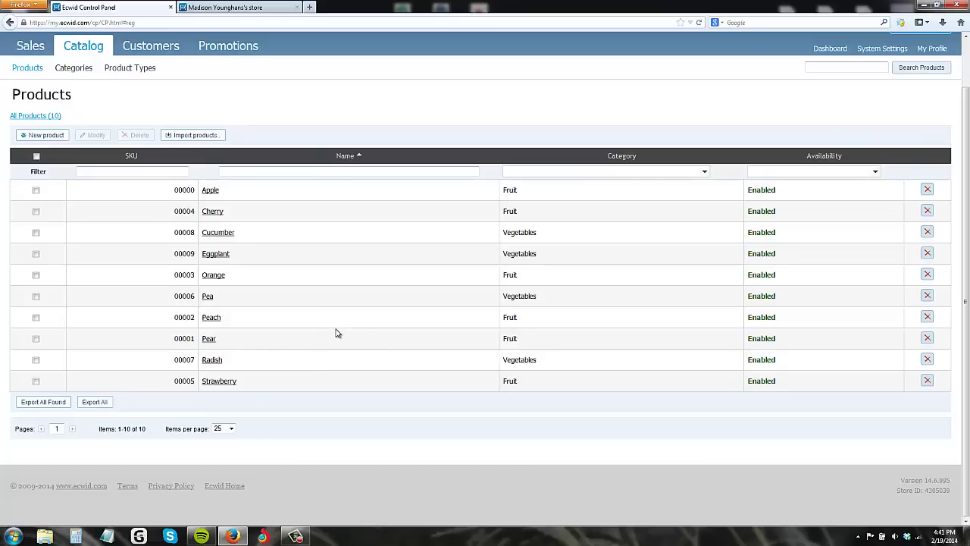
scroll(334, 328, up, 1)
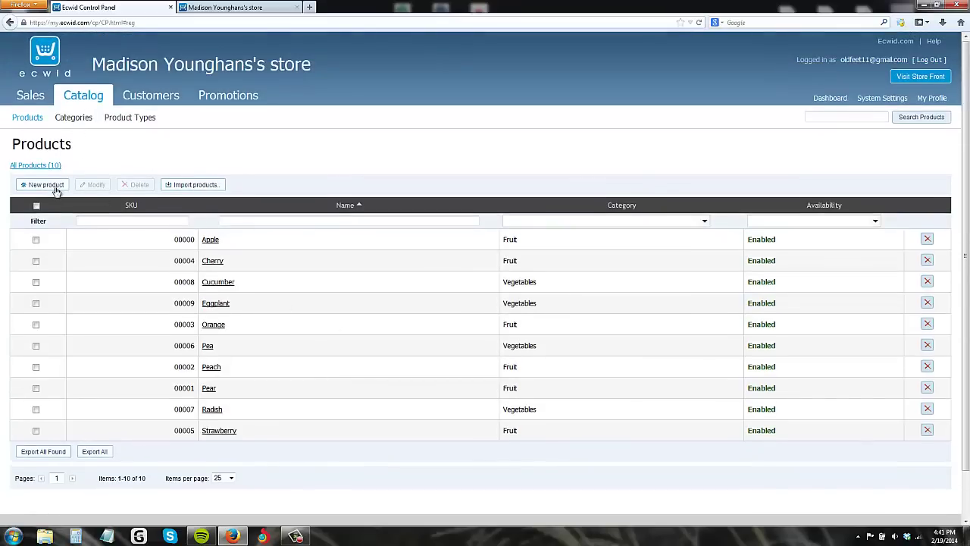
click(53, 187)
click(53, 188)
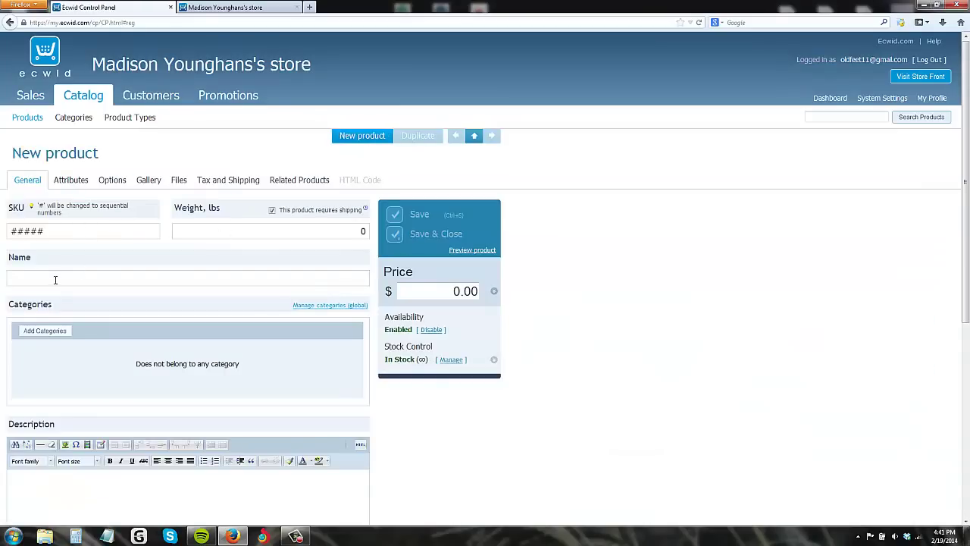
Step: Name the product Backpack and describe it as 'Bookbag to carry stuff'
click(14, 277)
text(Backpack)
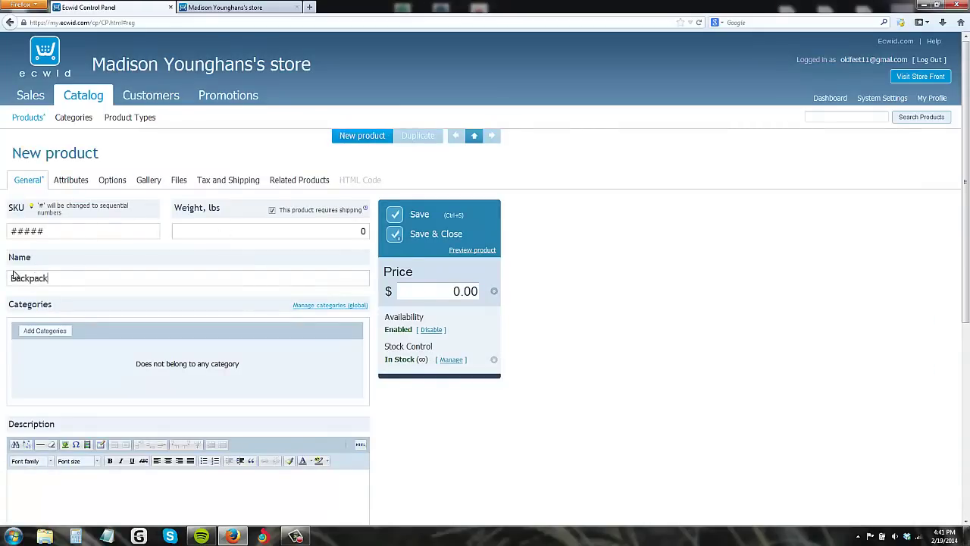
scroll(91, 275, down, 5)
scroll(110, 205, up, 2)
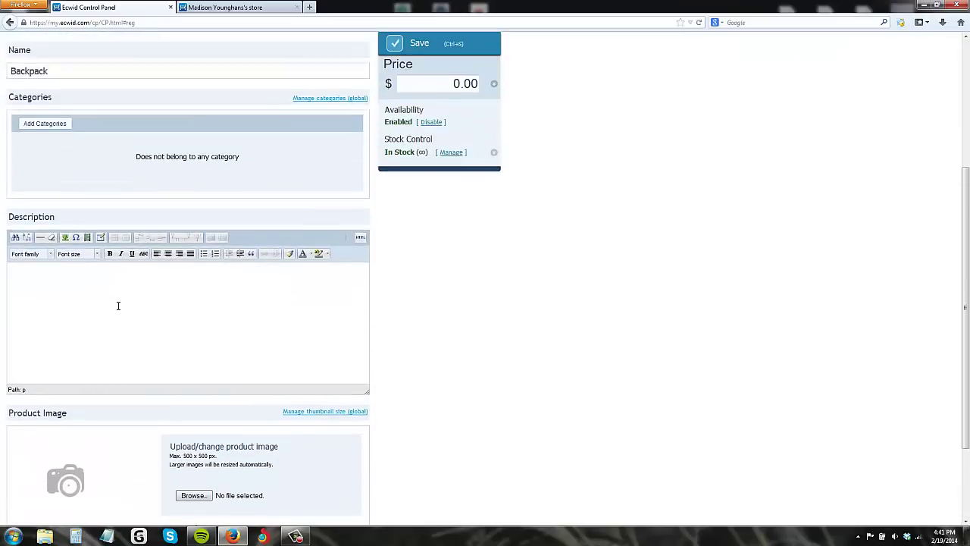
click(114, 303)
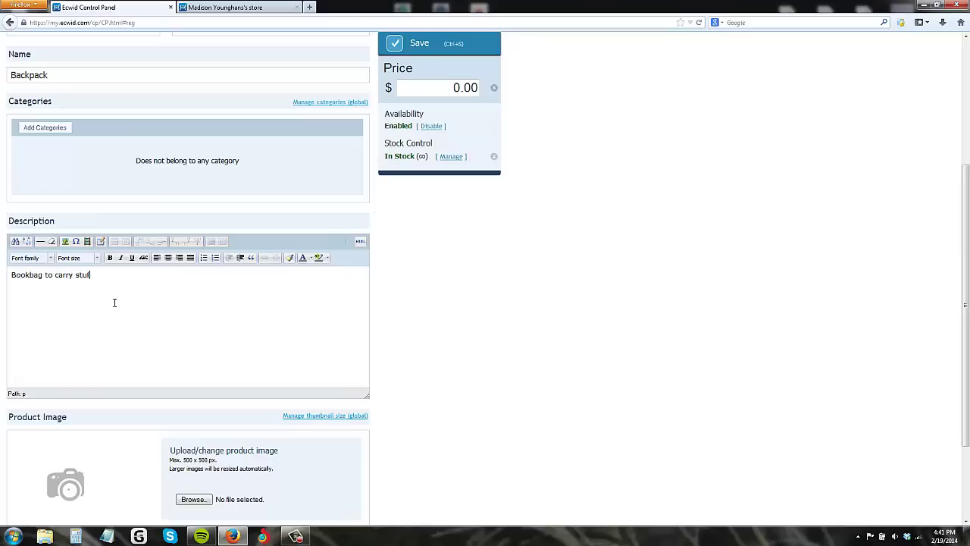
Step: Upload dakine_factor_green_backpack_lg_1.jpg as the product image
scroll(114, 303, down, 3)
click(194, 384)
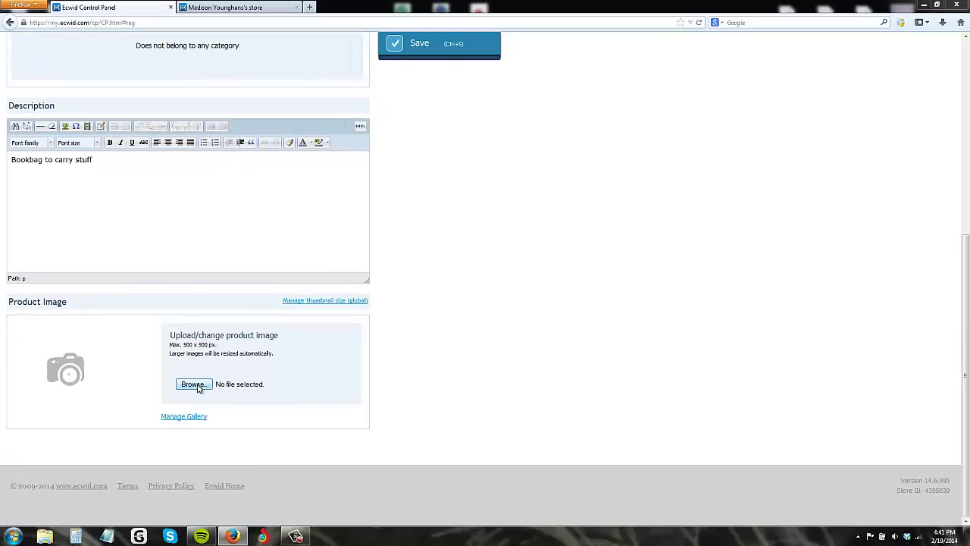
scroll(228, 136, down, 5)
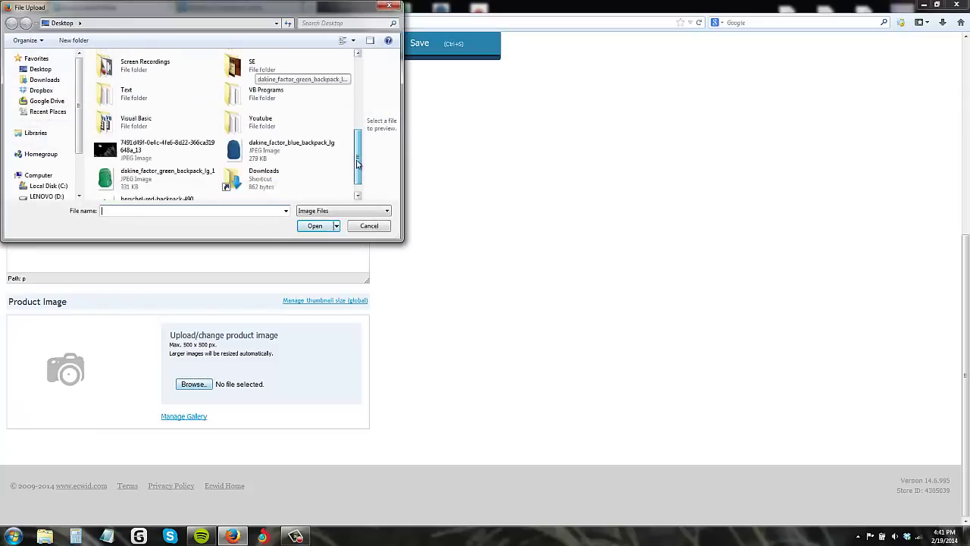
double_click(167, 162)
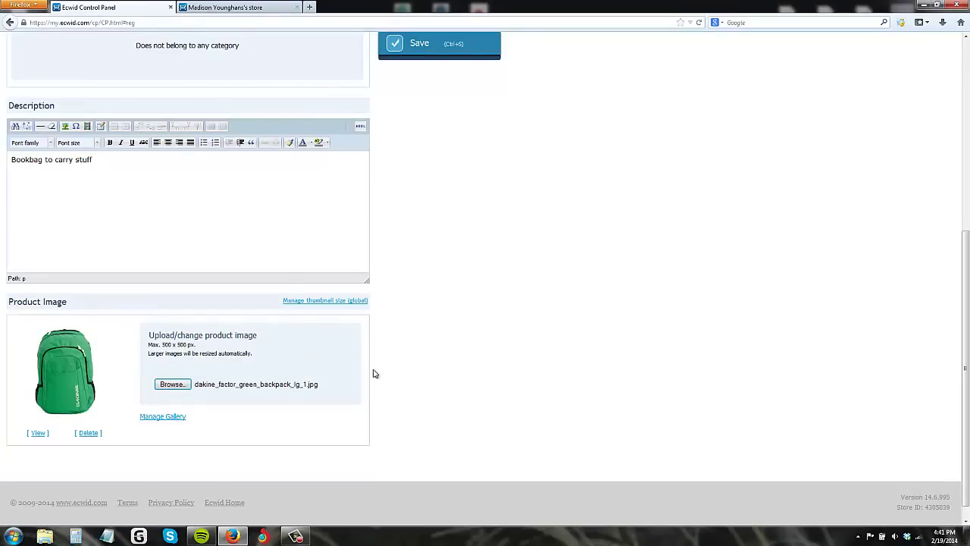
scroll(438, 280, up, 5)
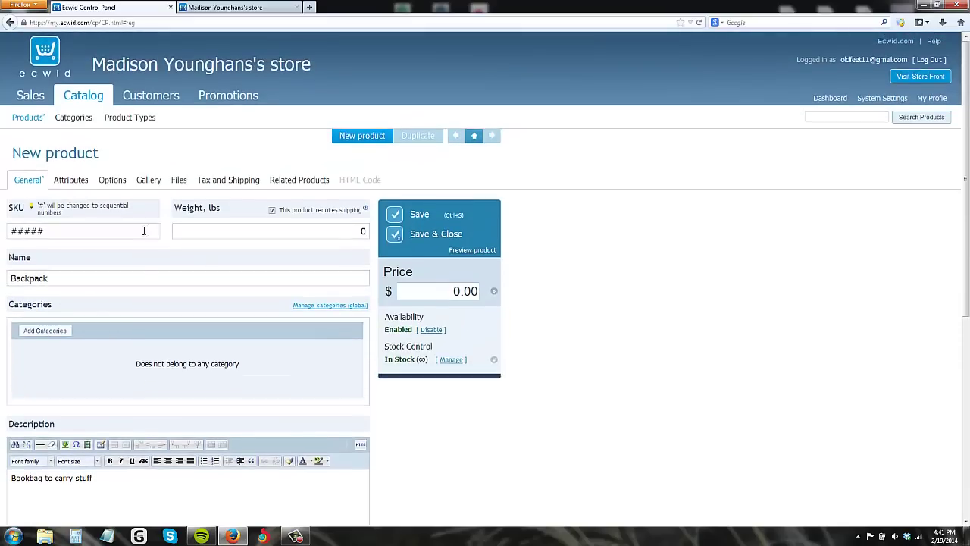
Step: Add a new Color option to the Backpack using a Drop-down List input type
click(83, 185)
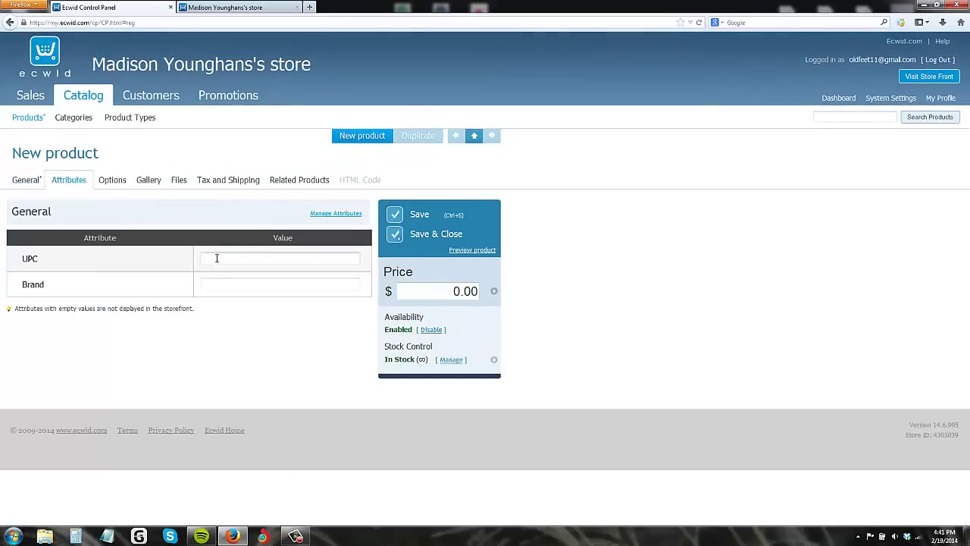
click(120, 183)
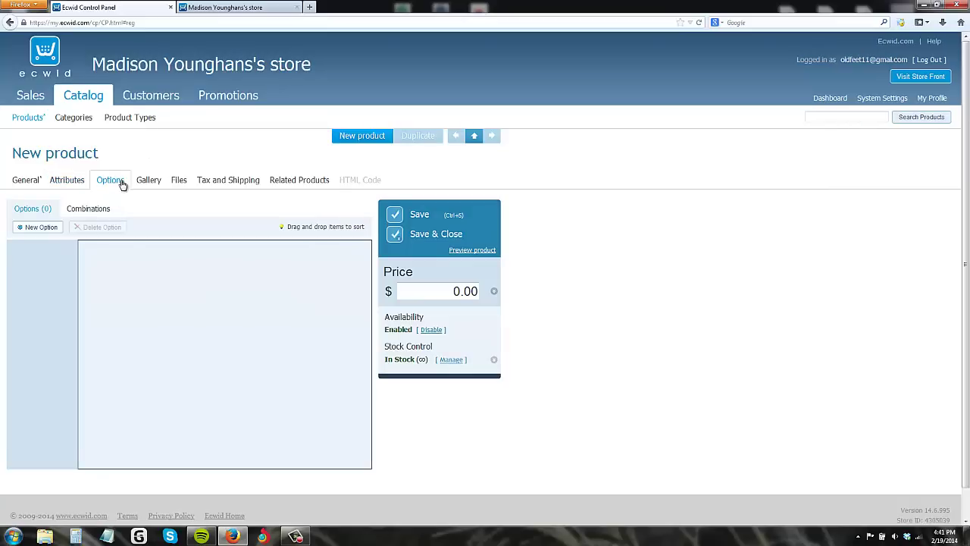
click(31, 228)
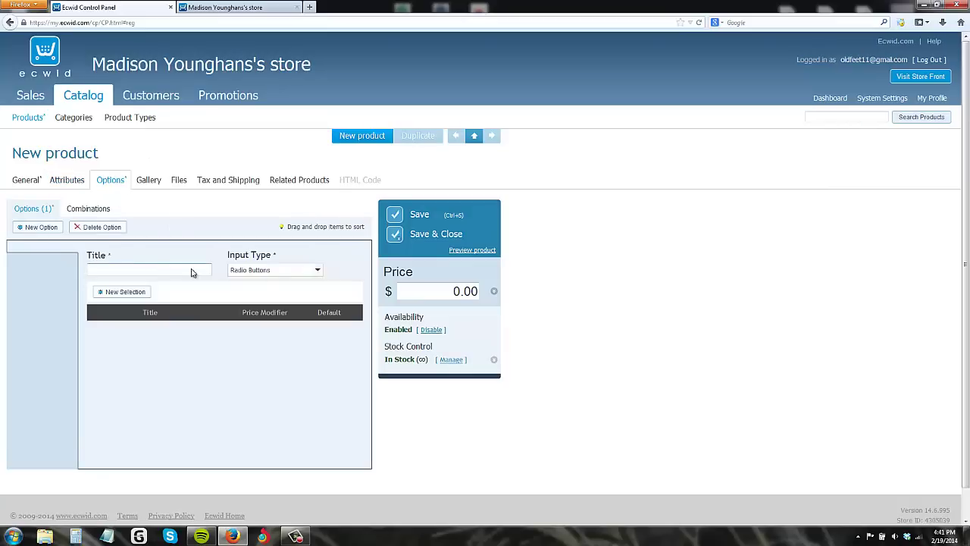
click(304, 271)
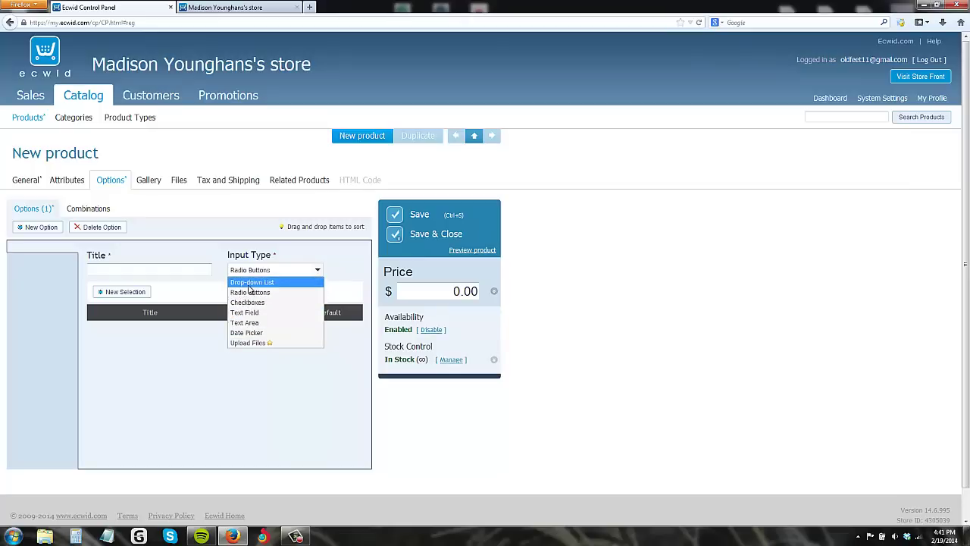
click(250, 283)
click(167, 269)
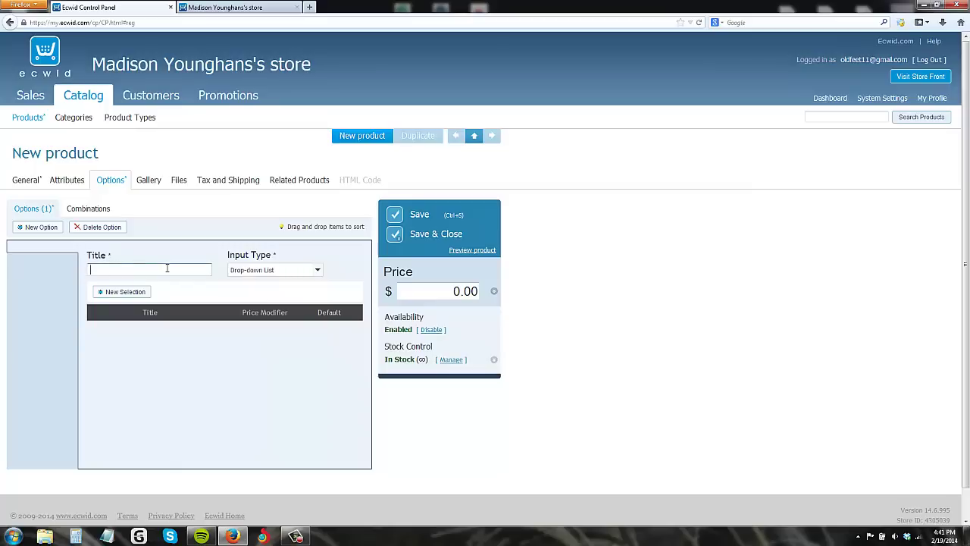
text(Color)
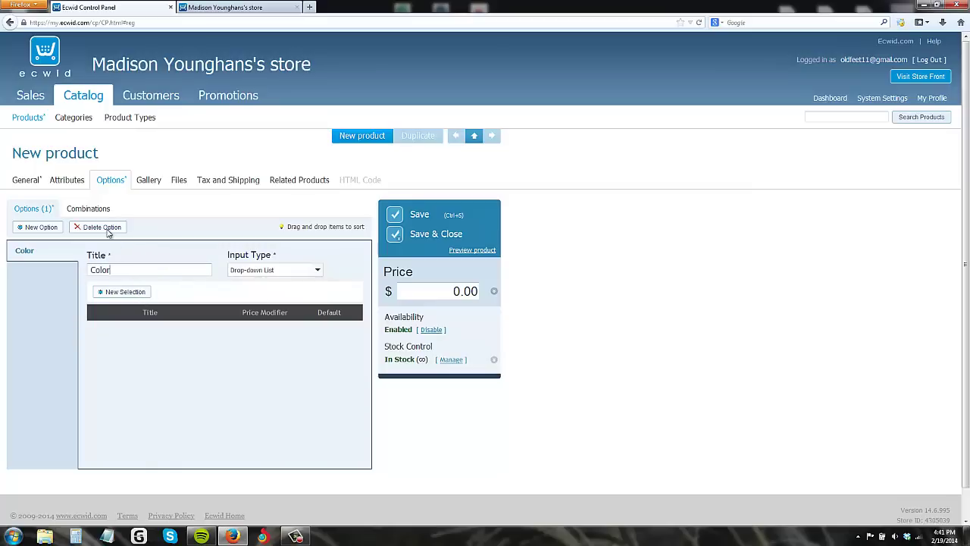
Step: Add a first Red choice to the Color option, reviewing its price modifier settings
click(85, 209)
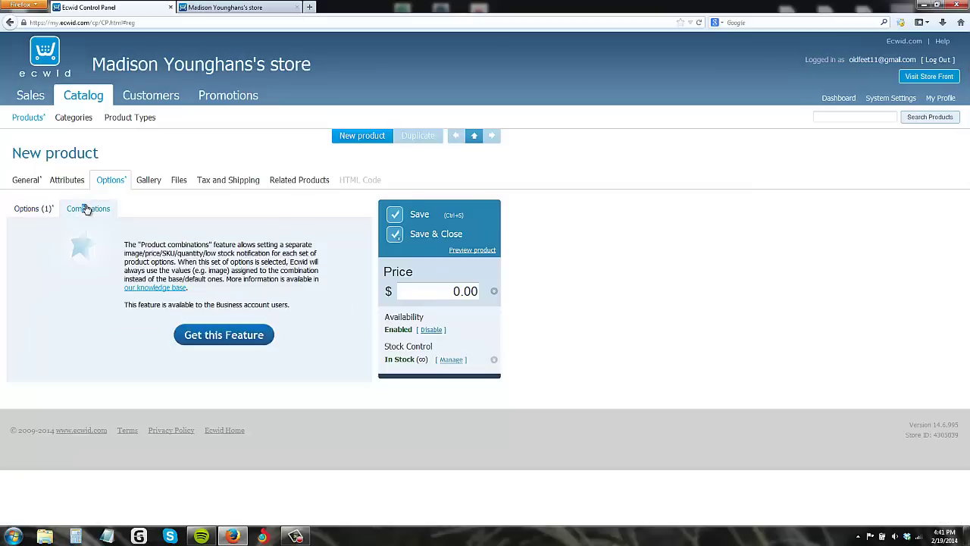
click(28, 209)
click(126, 293)
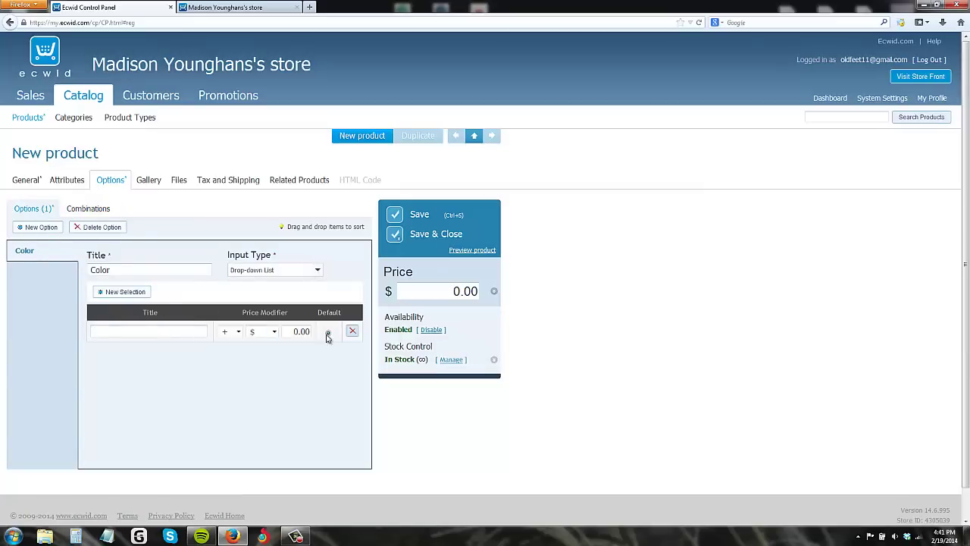
click(274, 332)
click(275, 332)
click(238, 332)
click(238, 332)
click(156, 334)
click(147, 180)
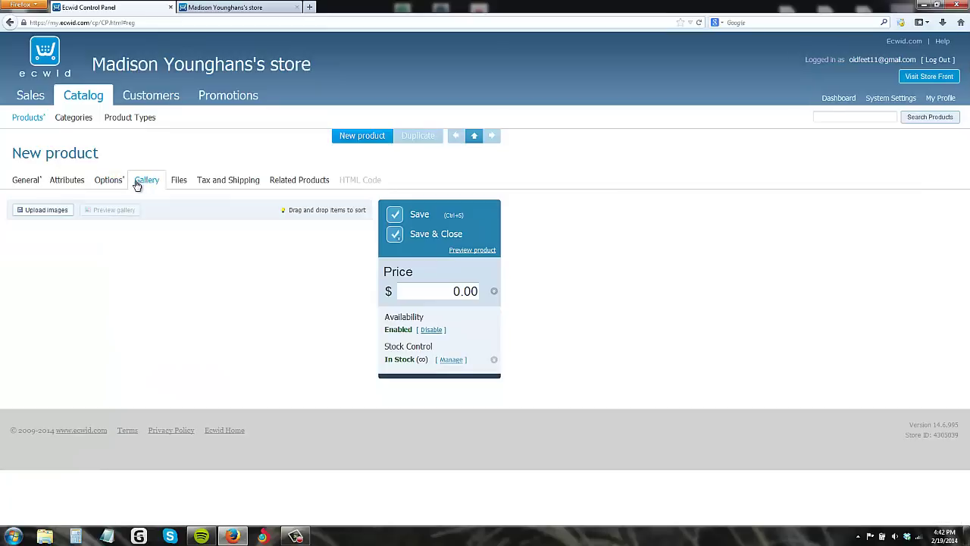
Step: Upload dakine_factor_blue_backpack_lg.jpg to the Backpack's gallery
click(35, 210)
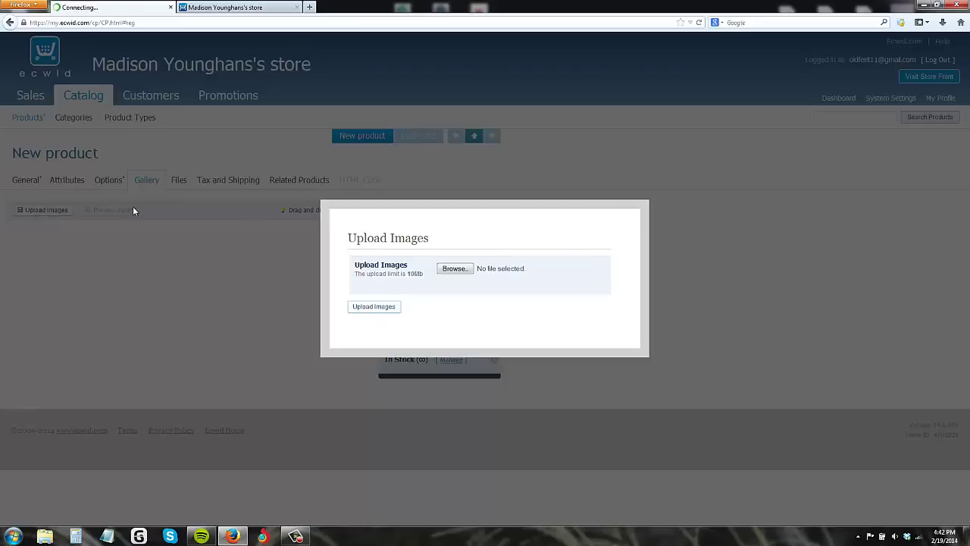
click(456, 268)
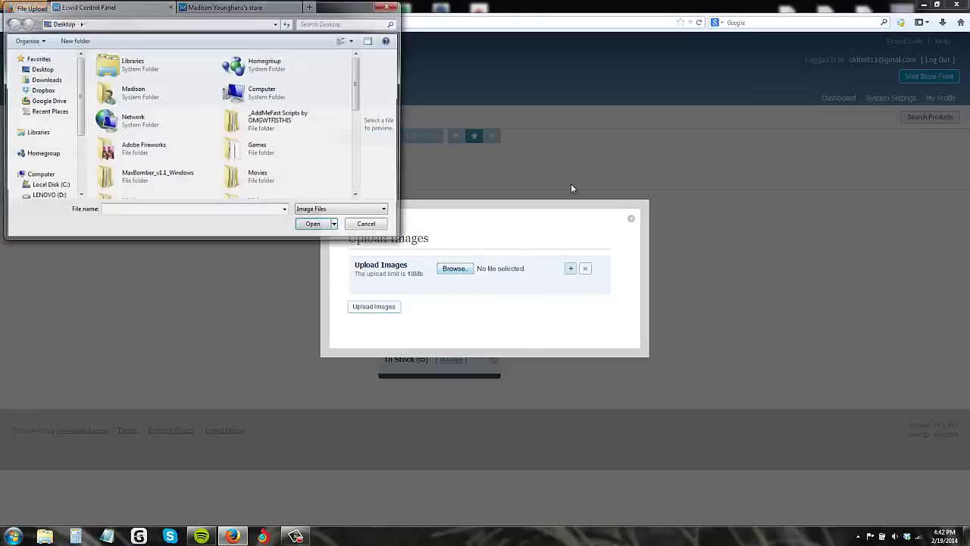
scroll(349, 137, down, 5)
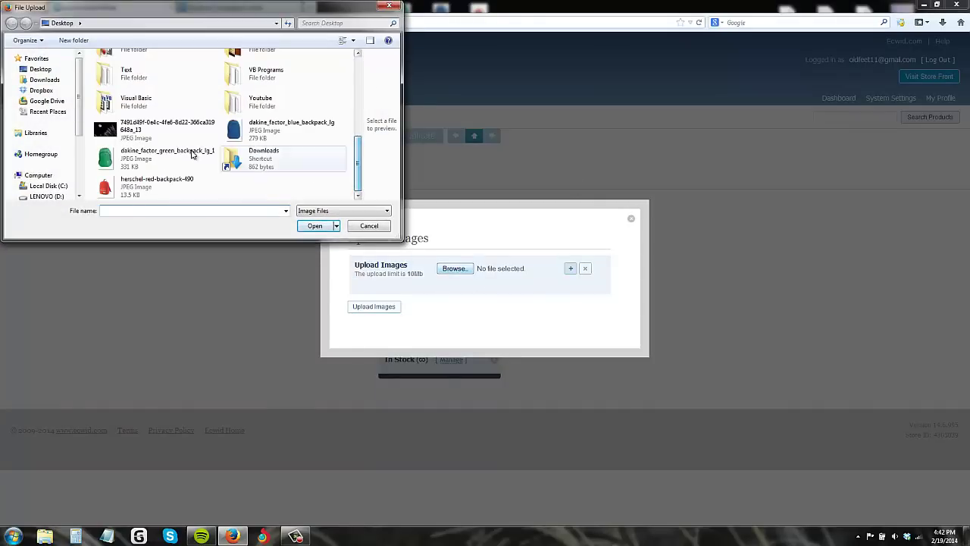
double_click(274, 131)
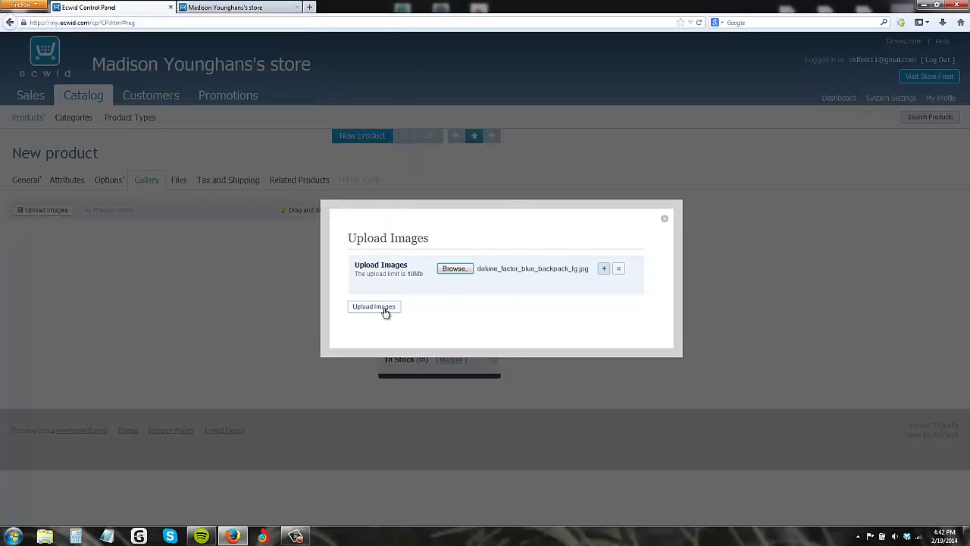
click(385, 311)
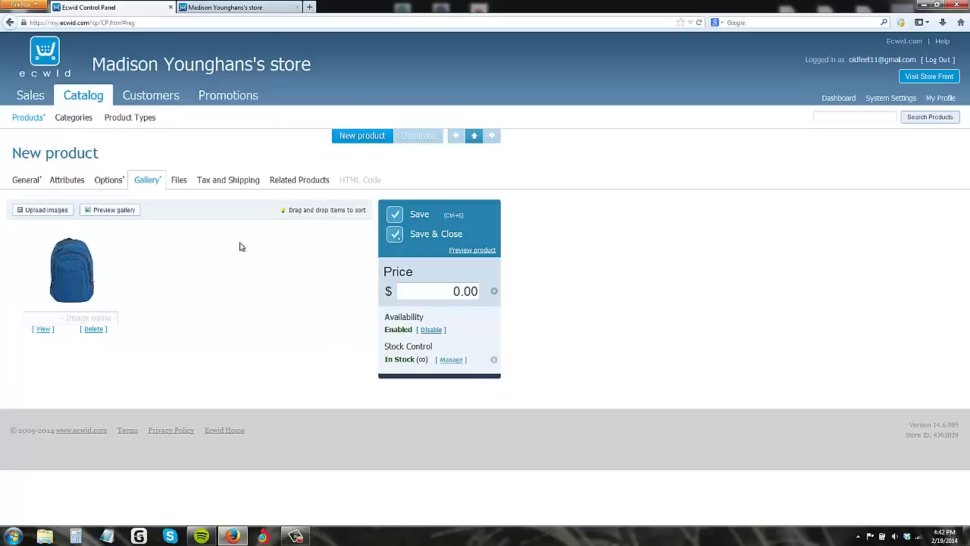
Step: Try adding a downloadable file to the product, then cancel the upload
click(179, 185)
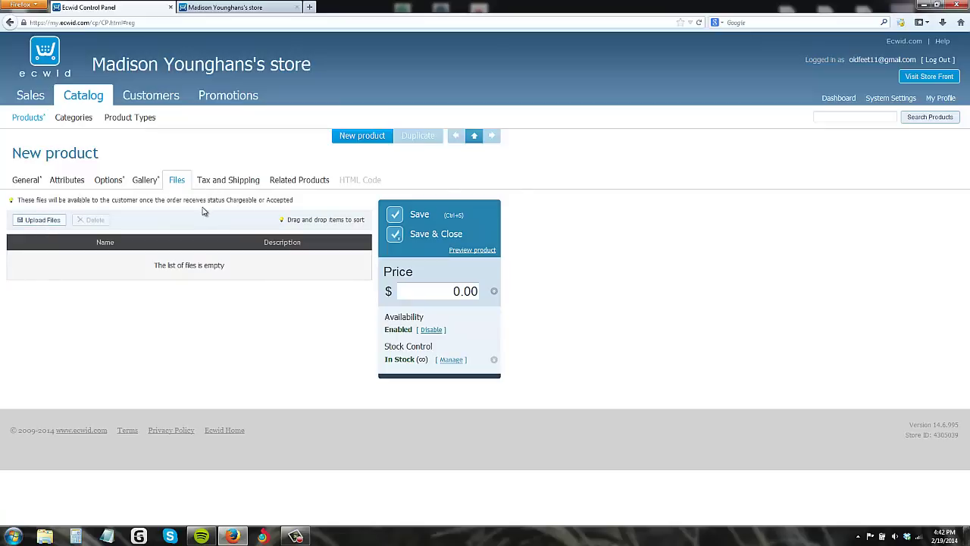
click(39, 219)
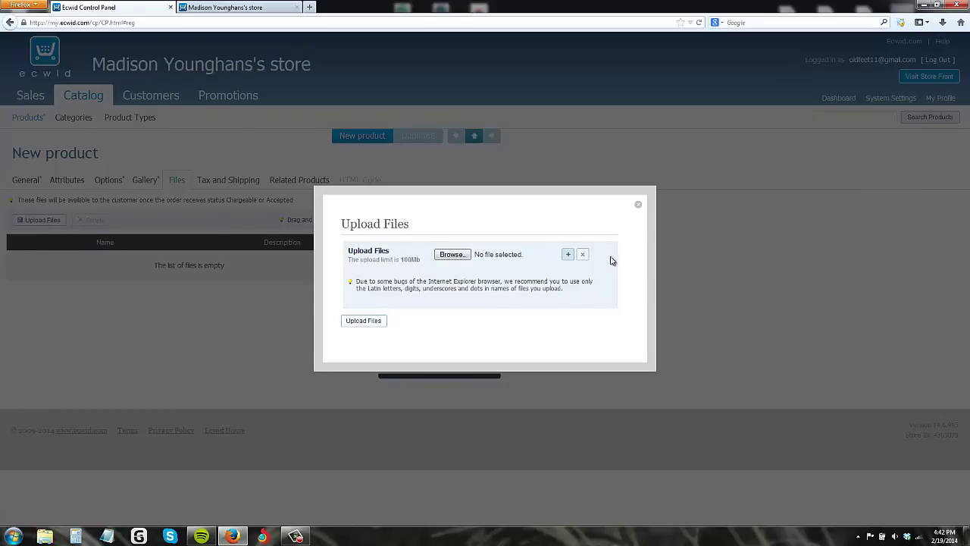
click(464, 257)
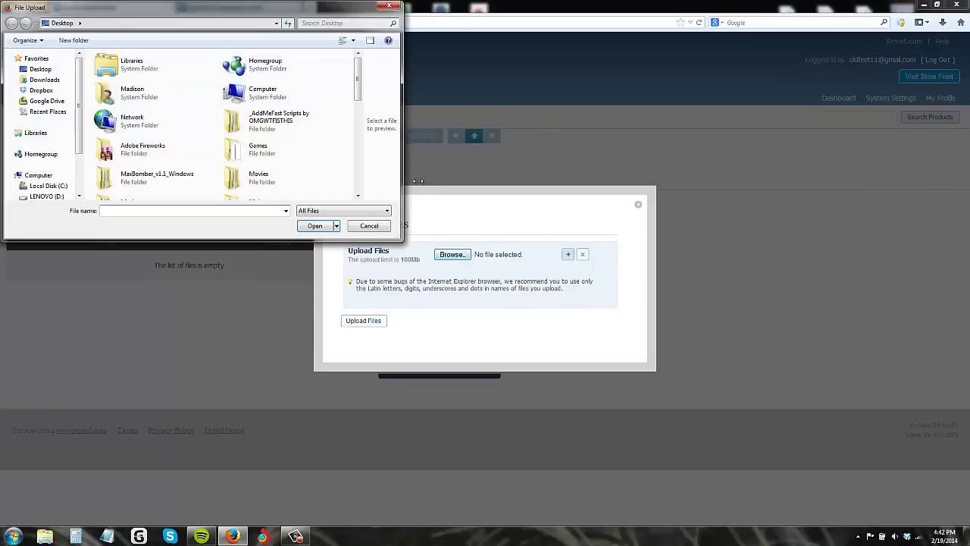
click(391, 7)
click(639, 205)
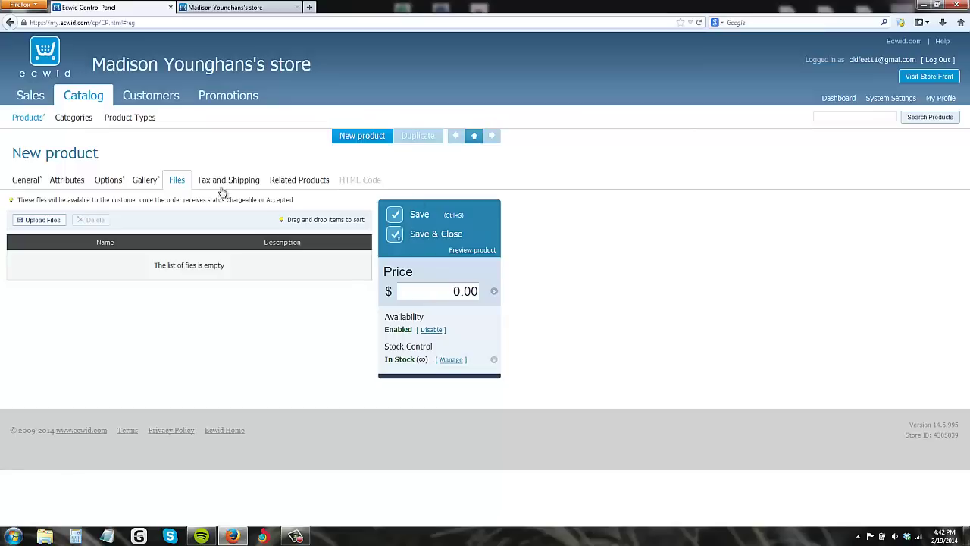
Step: Set the Backpack's shipping freight to Free and return to its General details
click(220, 181)
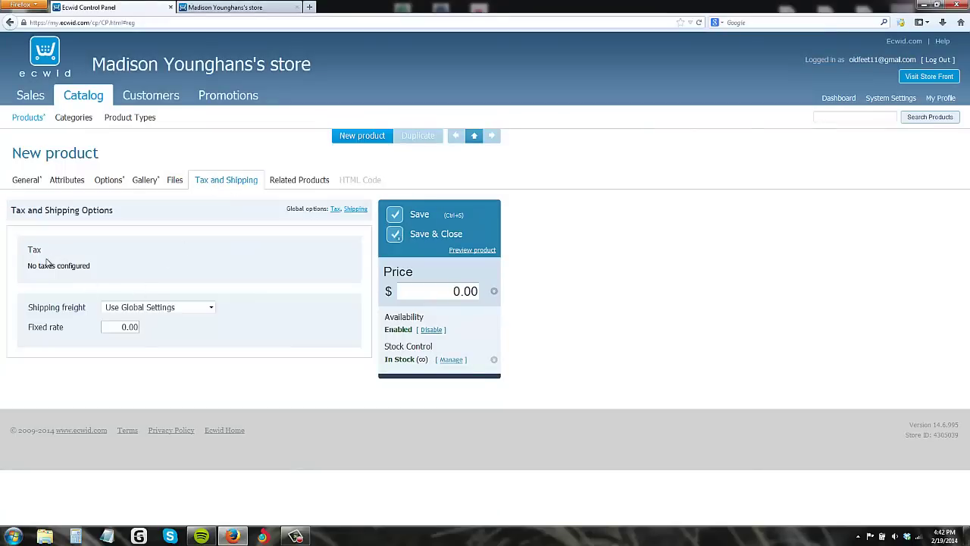
click(166, 311)
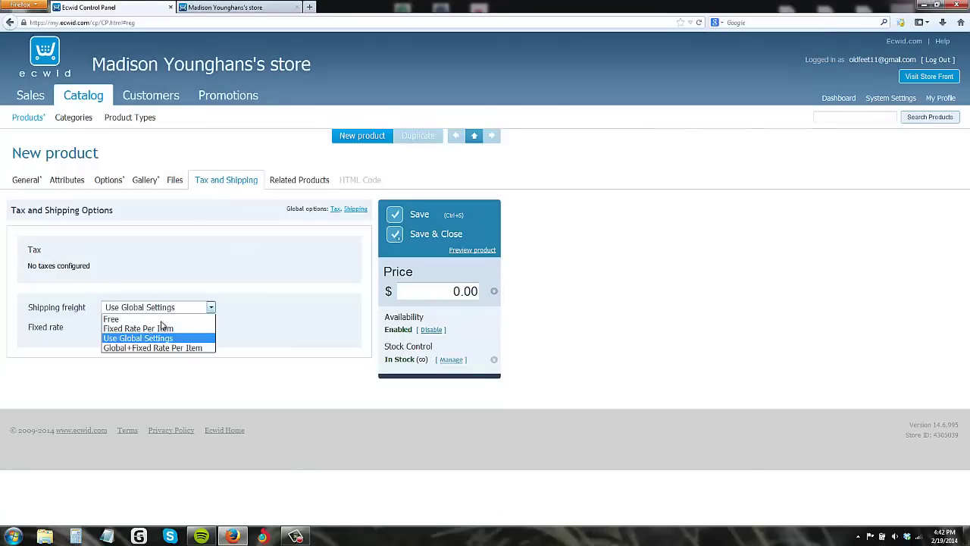
click(120, 320)
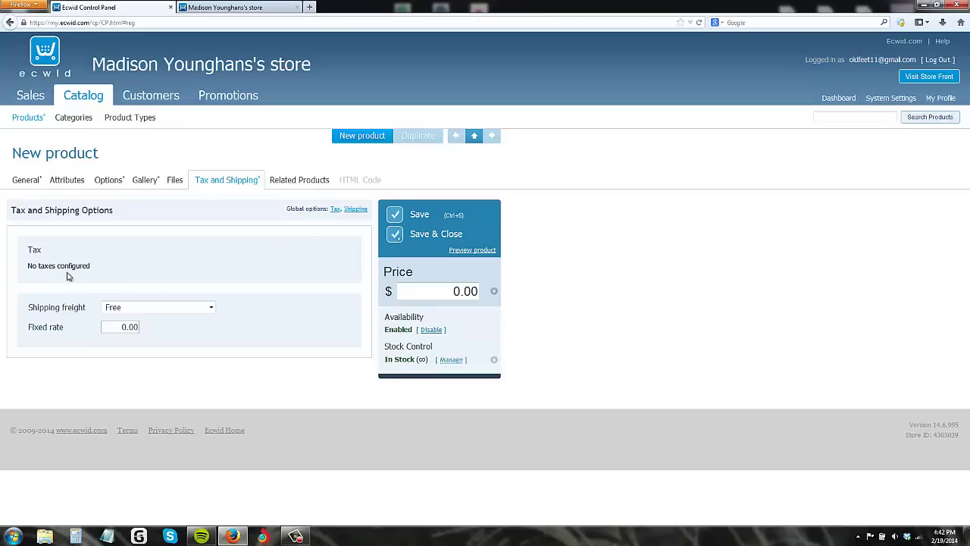
click(293, 182)
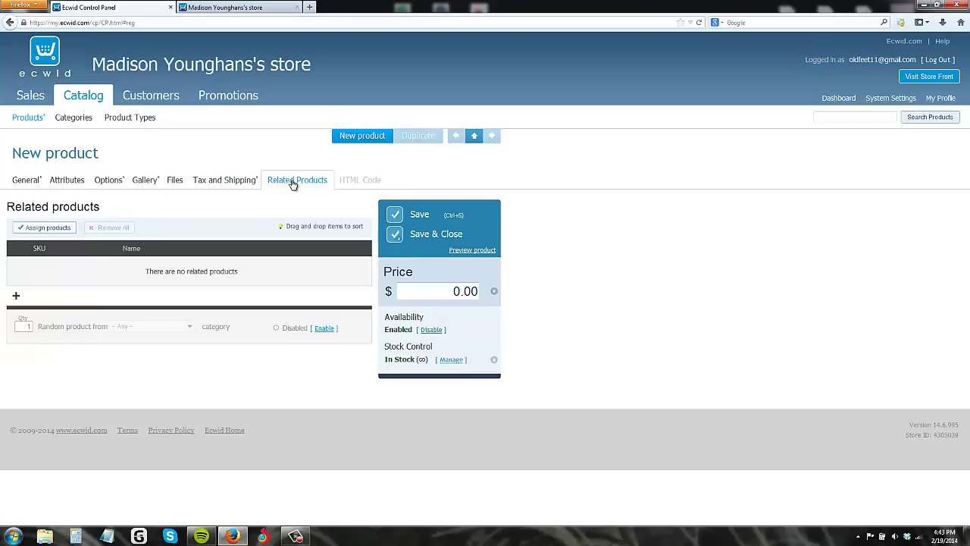
click(25, 182)
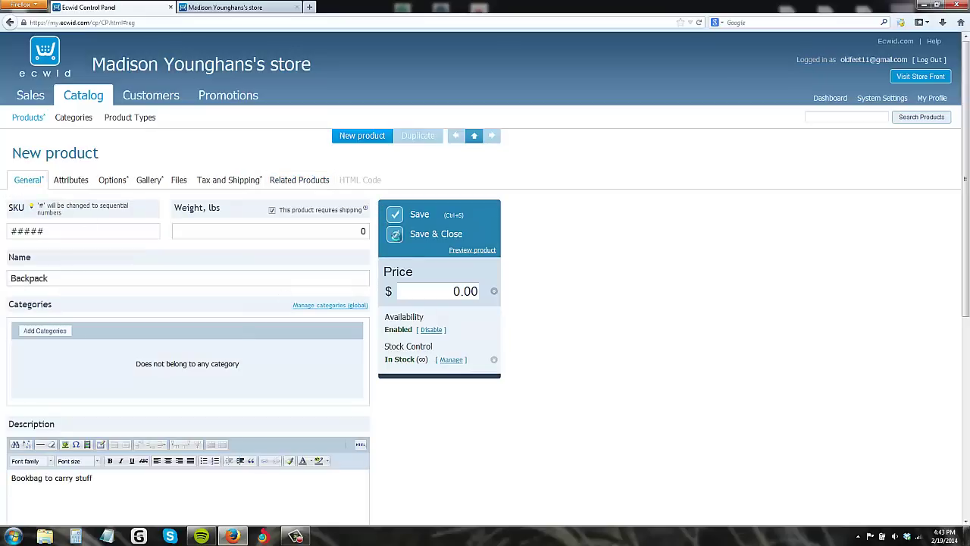
Step: Save and close the Backpack so it lists as SKU 00010 among 11 products
click(395, 235)
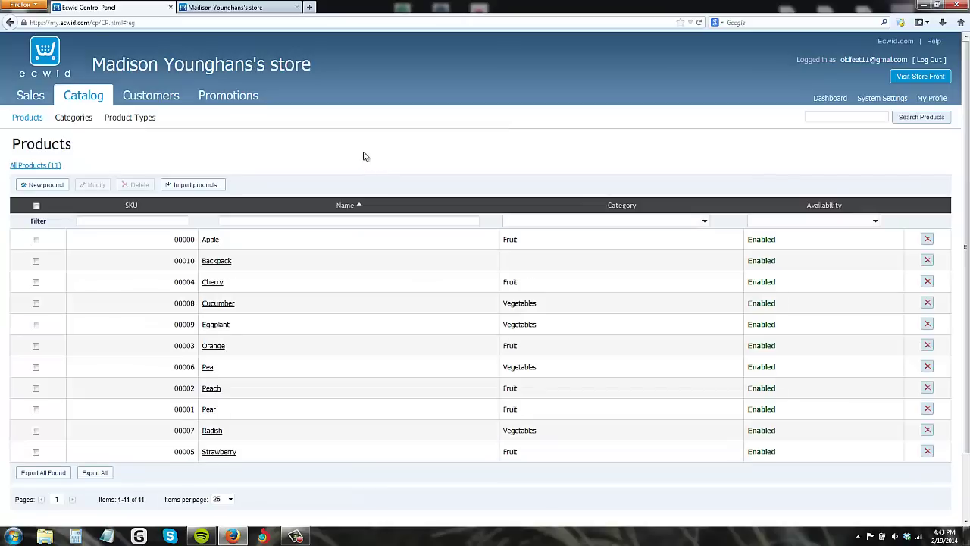
click(50, 56)
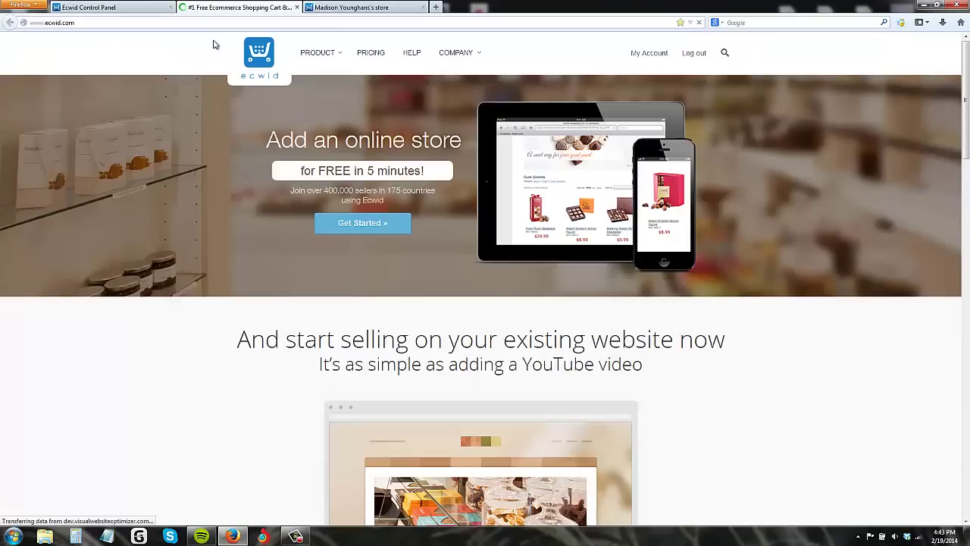
click(114, 7)
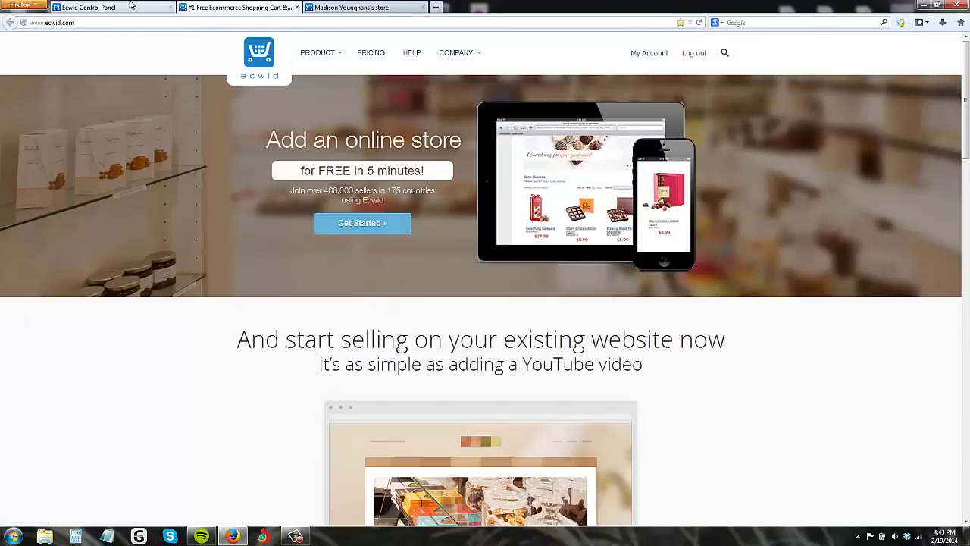
click(222, 7)
click(296, 7)
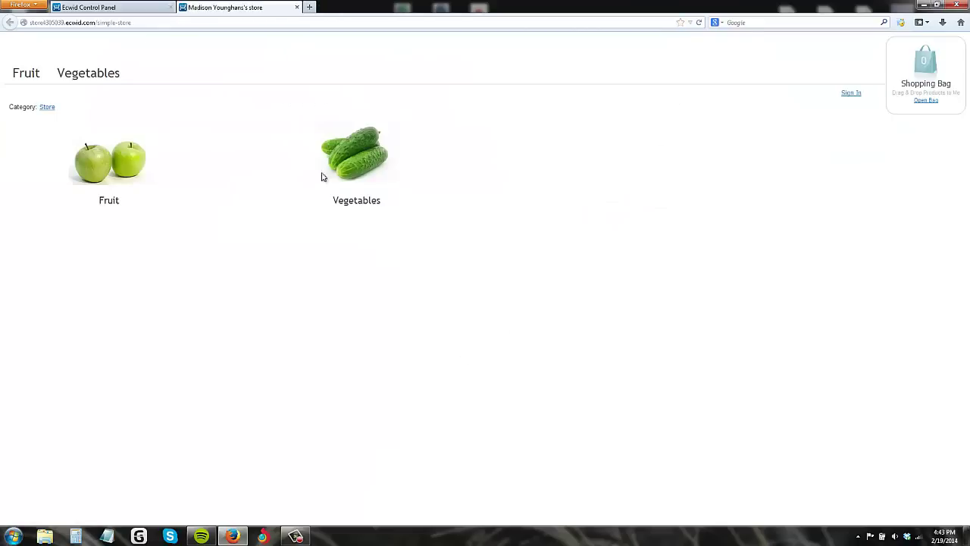
click(114, 7)
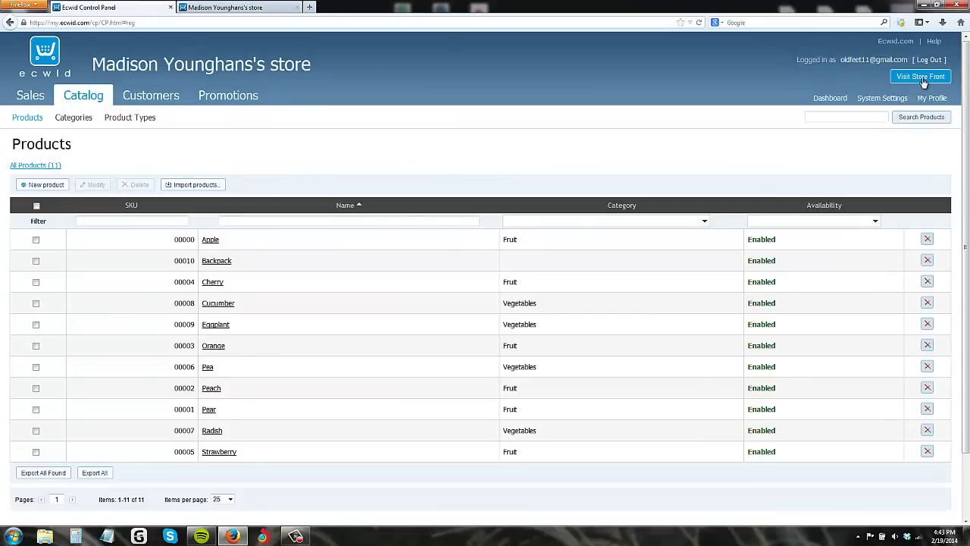
Step: From the dashboard's local market step, confirm United States, U.S. dollar and lbs as store settings
click(830, 98)
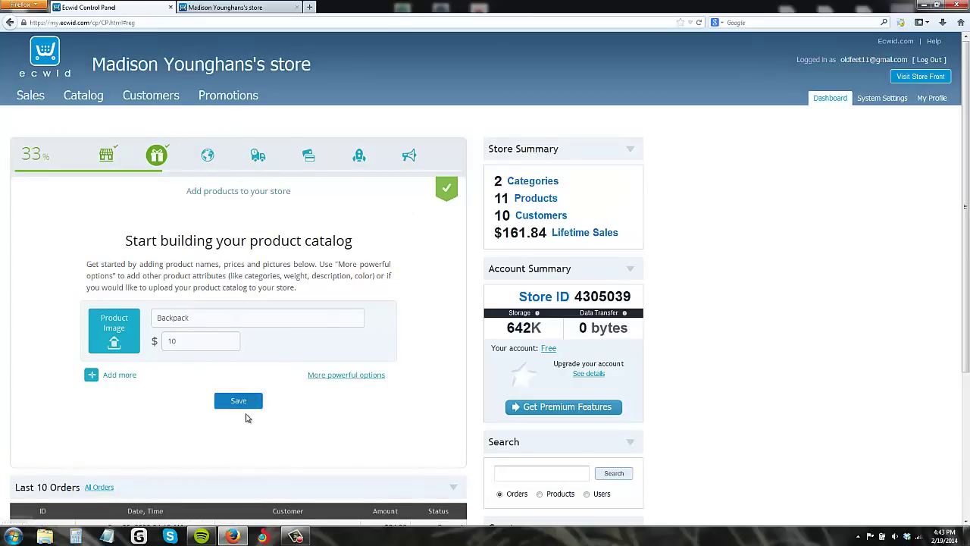
click(207, 155)
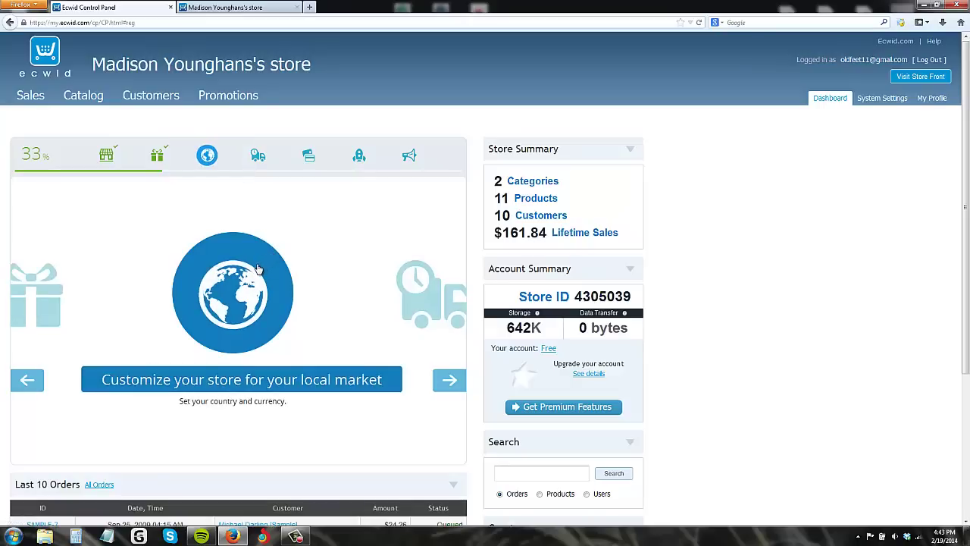
click(257, 384)
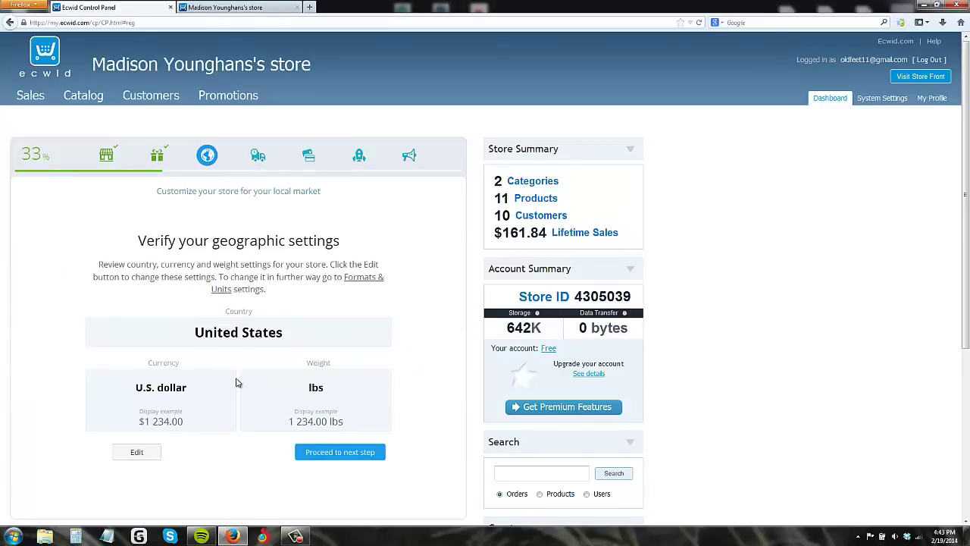
scroll(235, 383, down, 1)
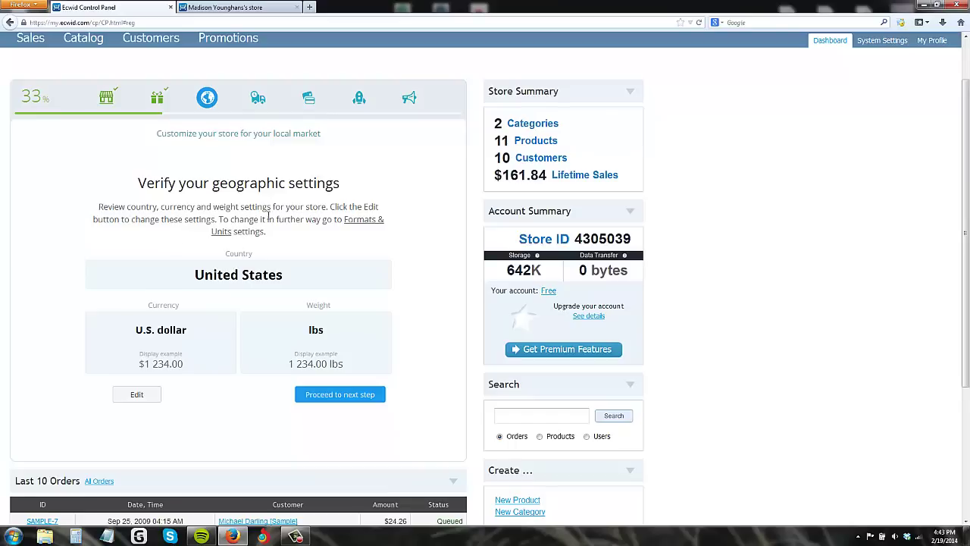
click(340, 395)
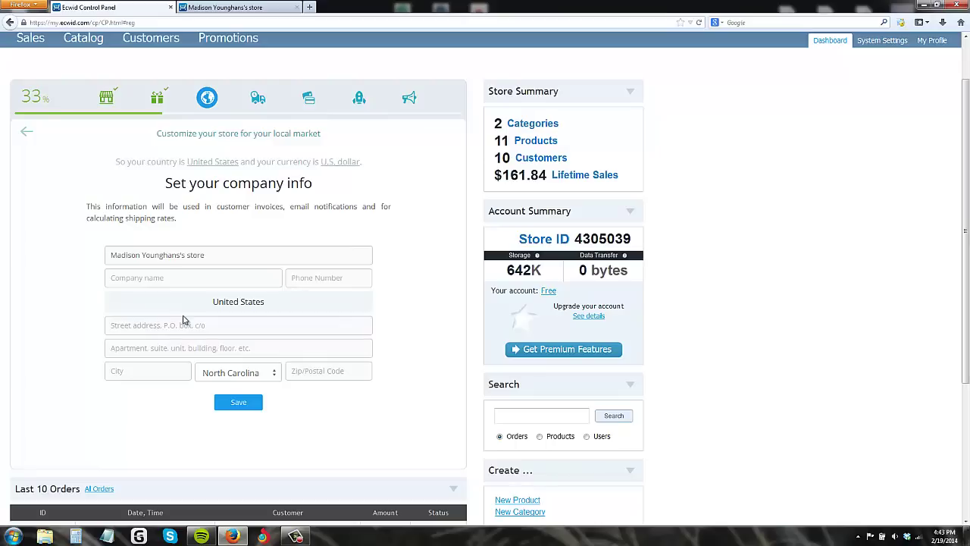
Step: Enter 'Backpack store' as the company name and dismiss the Windows colour scheme prompt
scroll(210, 327, down, 2)
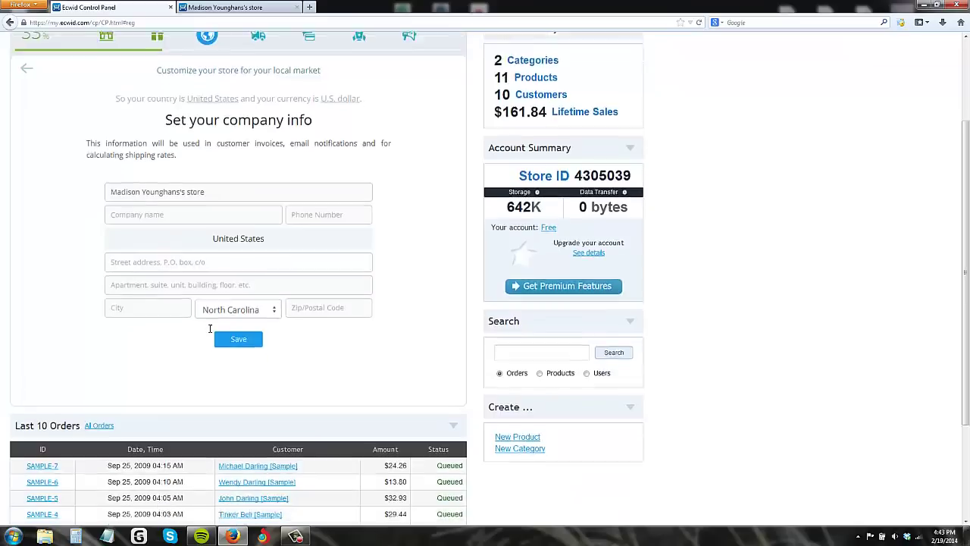
scroll(157, 243, up, 1)
scroll(157, 243, up, 1)
click(149, 274)
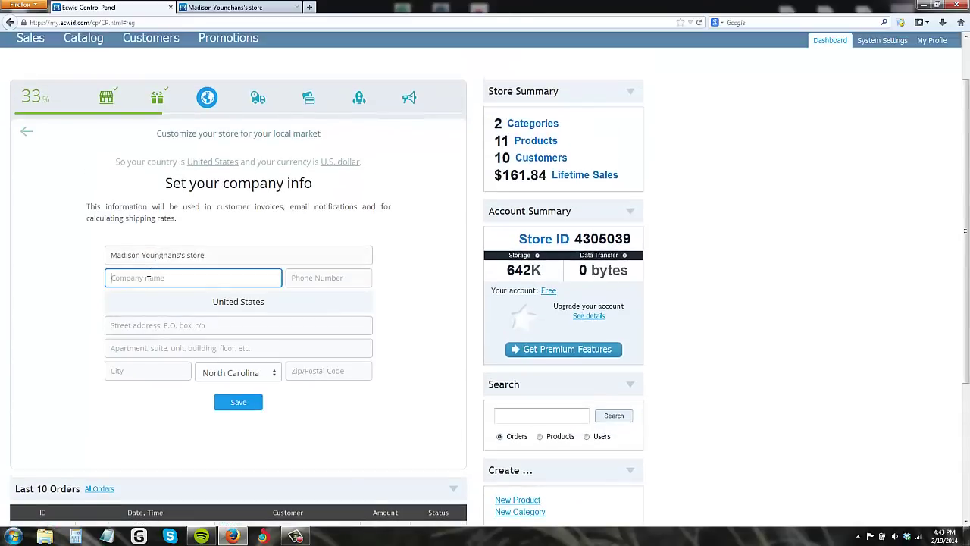
text(Backpack store)
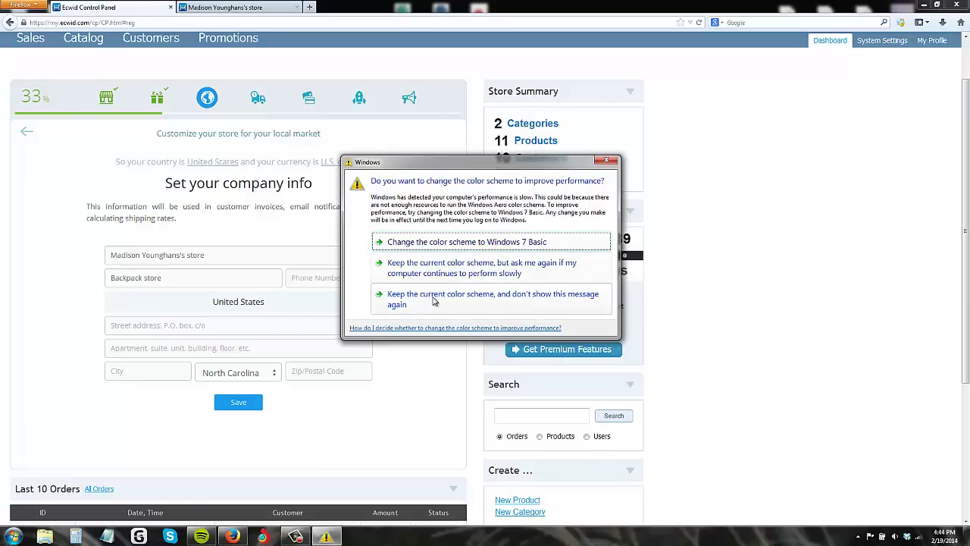
click(396, 297)
Step: Fill in the store's phone number, street, apartment, city and zip code, then save
click(309, 273)
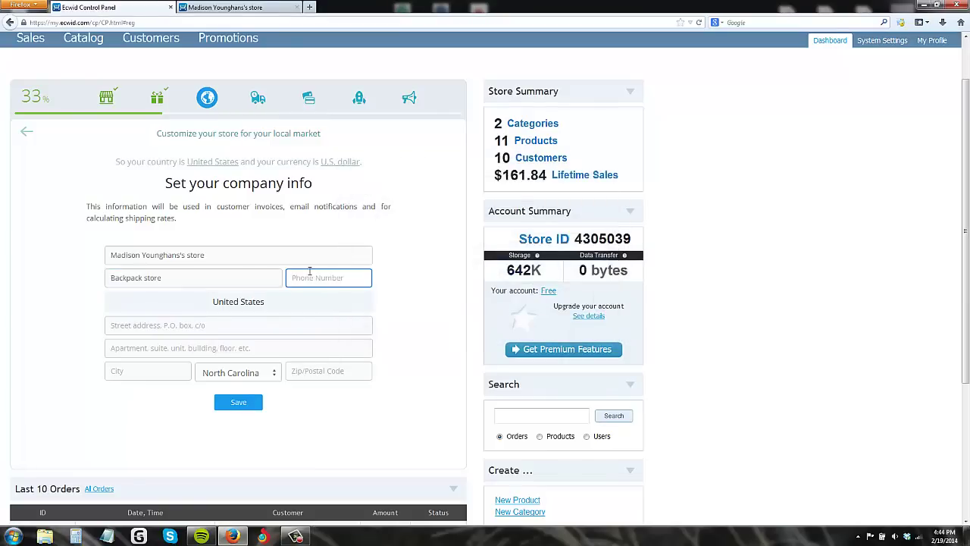
click(242, 327)
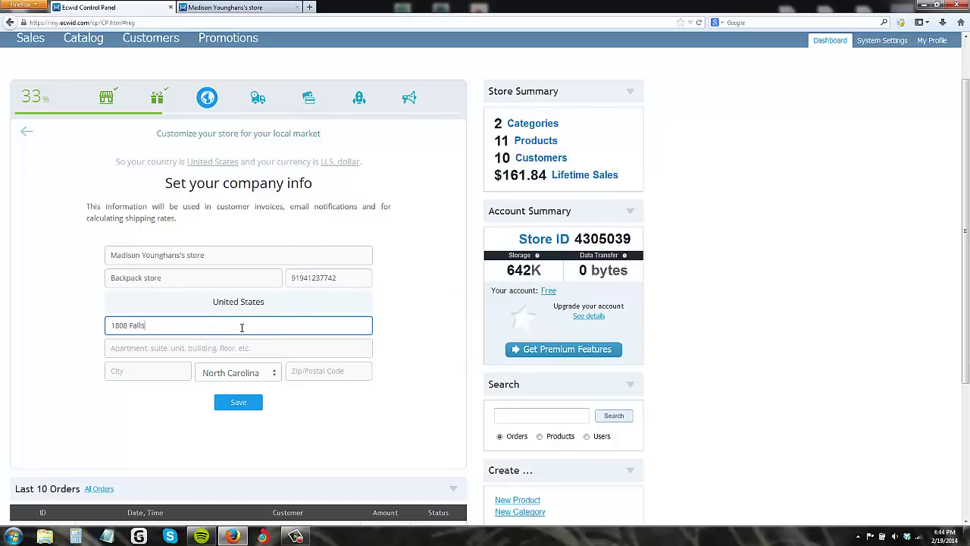
click(184, 343)
text(142)
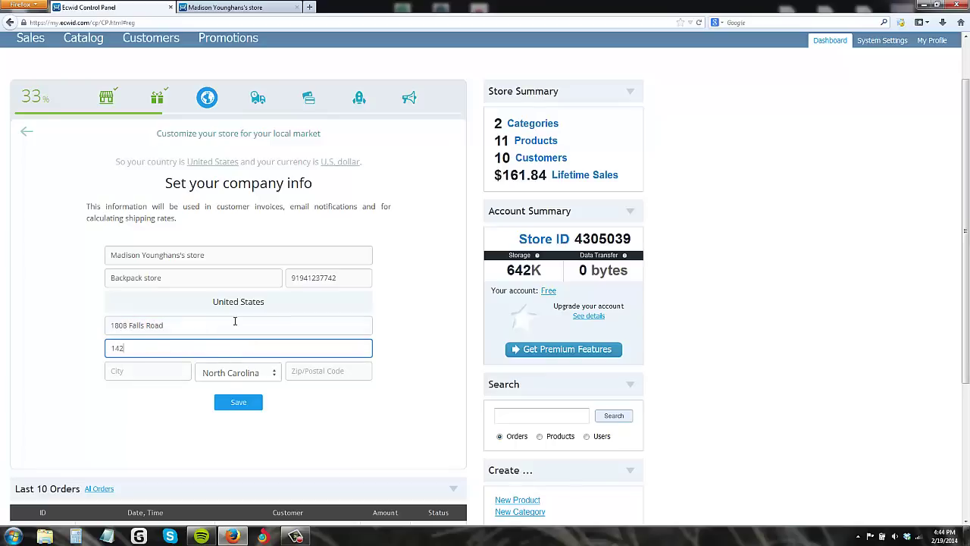
click(147, 372)
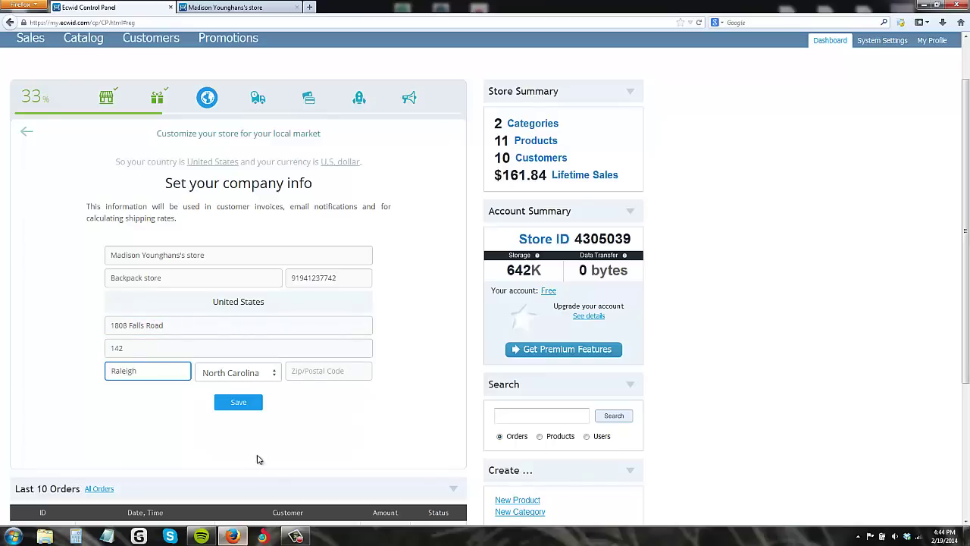
click(318, 373)
text(276)
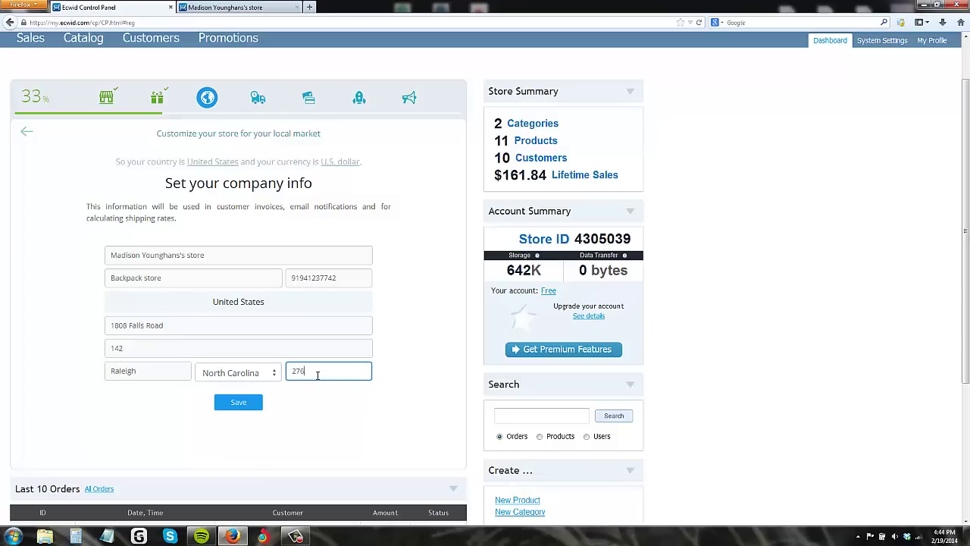
text(14)
click(250, 401)
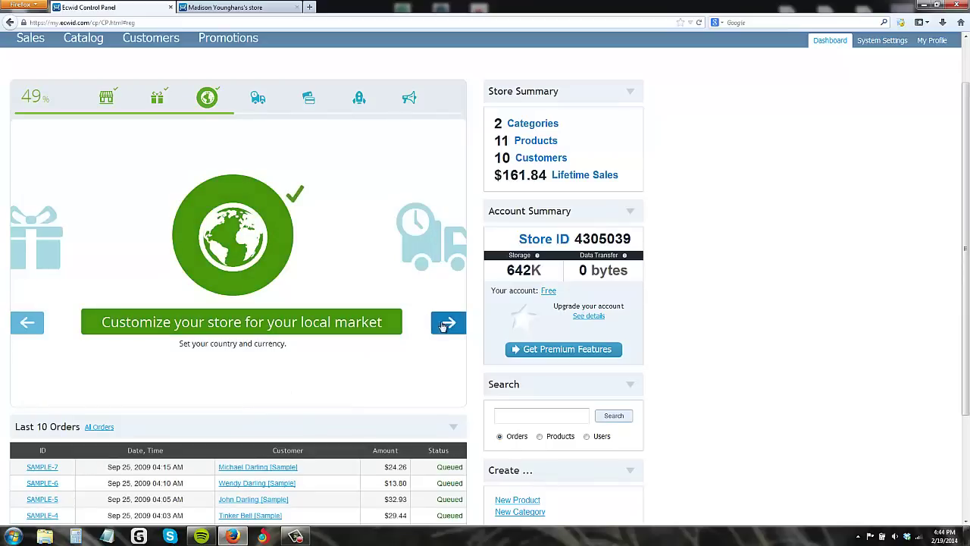
Step: Move through the setup wizard carousel to the shipping step and begin shipping setup
click(29, 322)
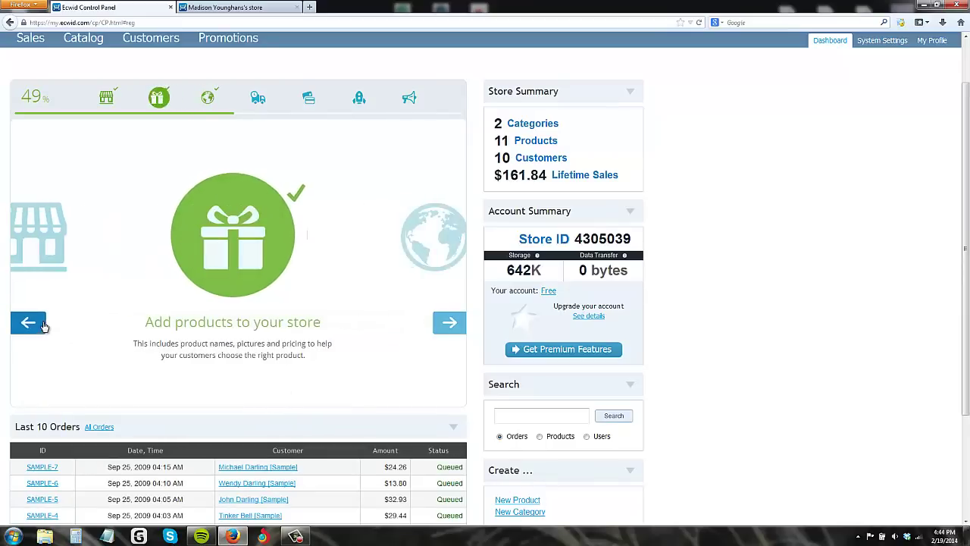
click(448, 324)
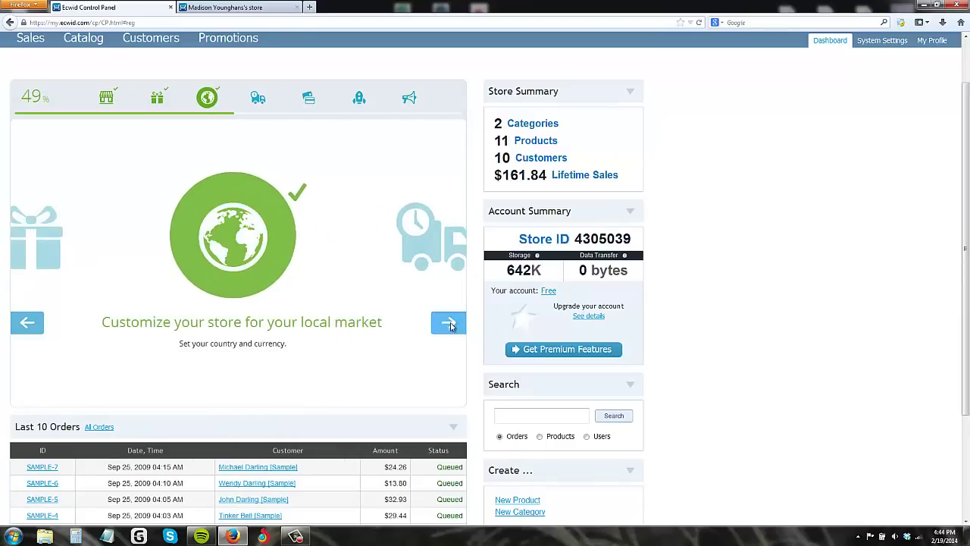
click(446, 326)
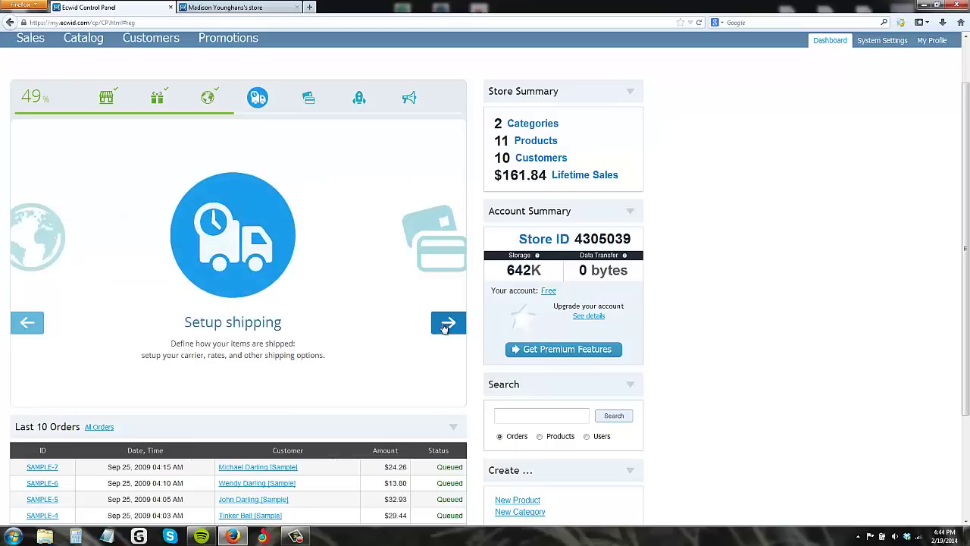
click(275, 327)
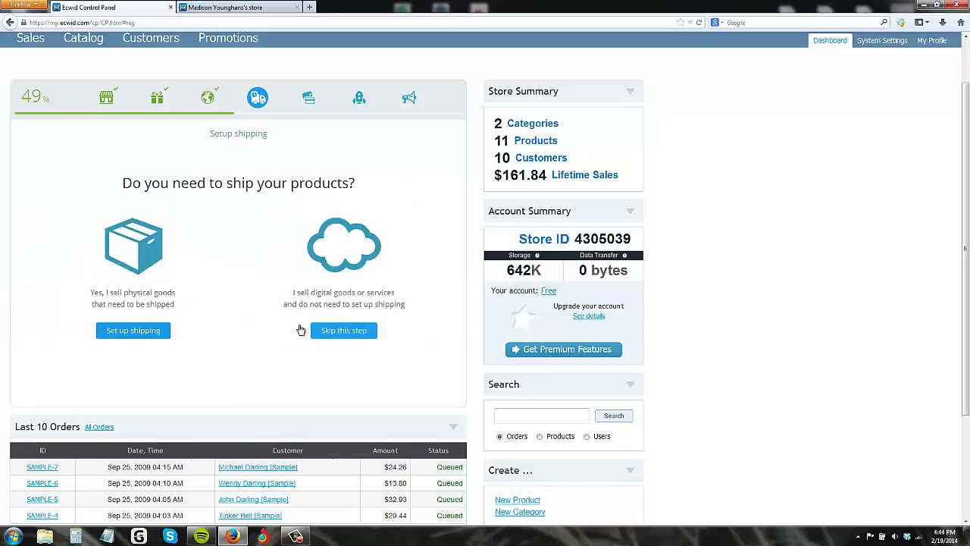
Step: Choose physical goods with a custom United States flat rate, then open advanced shipping options
click(147, 336)
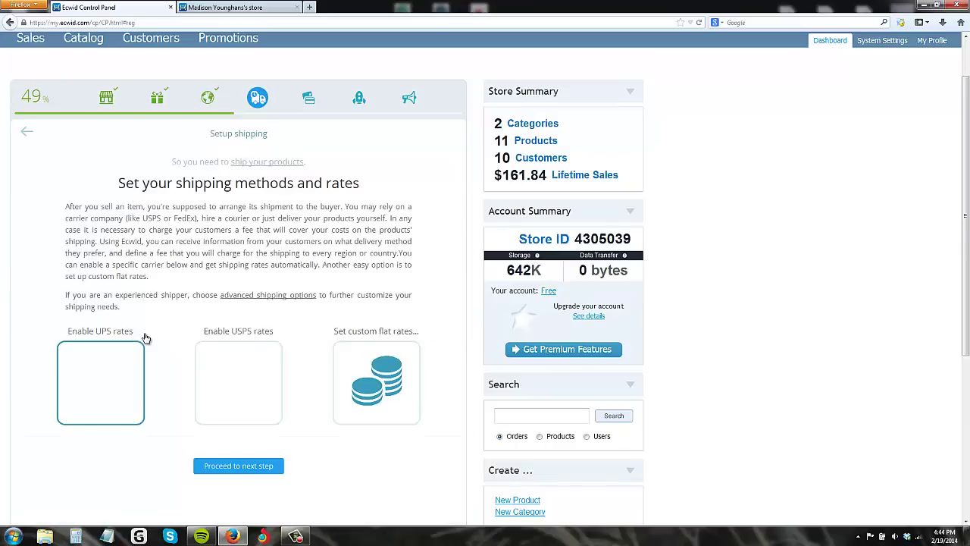
scroll(182, 304, down, 1)
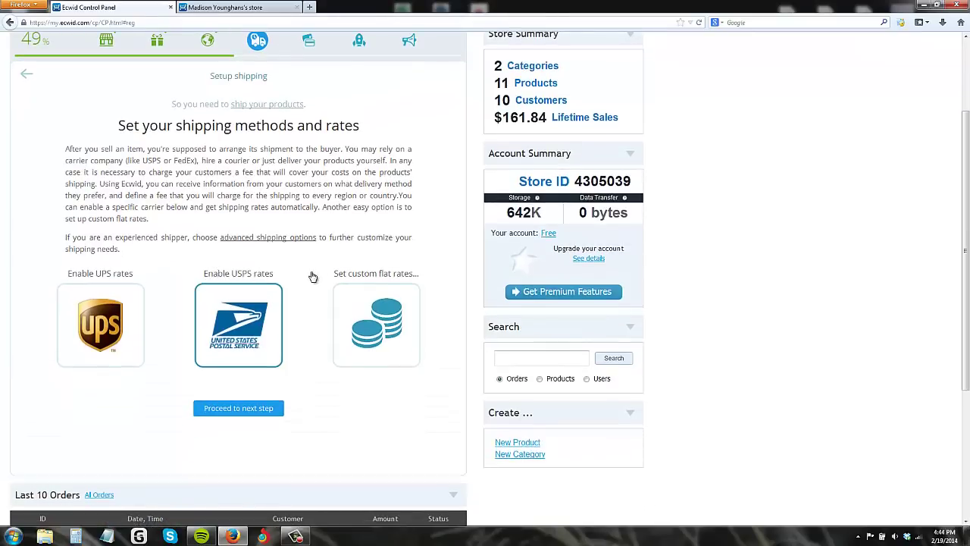
click(386, 329)
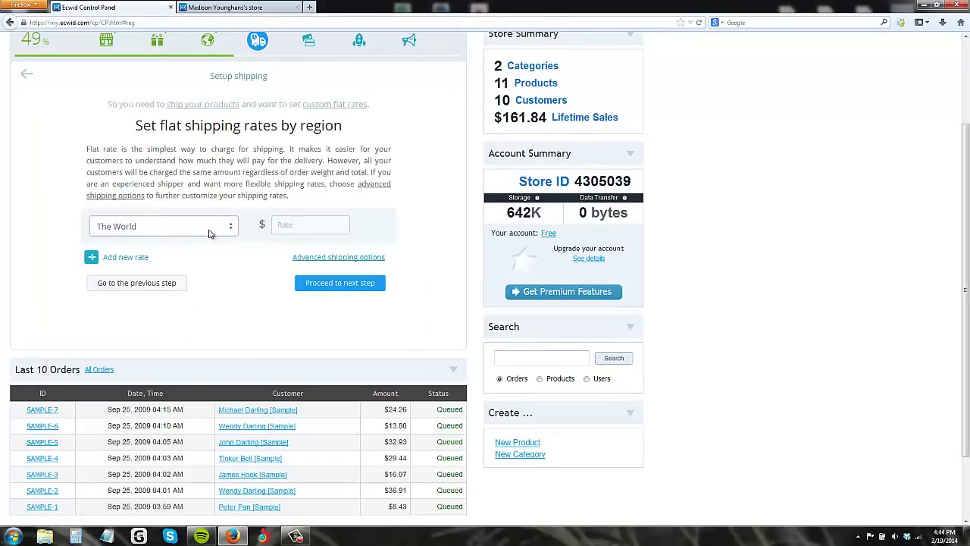
click(227, 227)
click(151, 255)
click(295, 220)
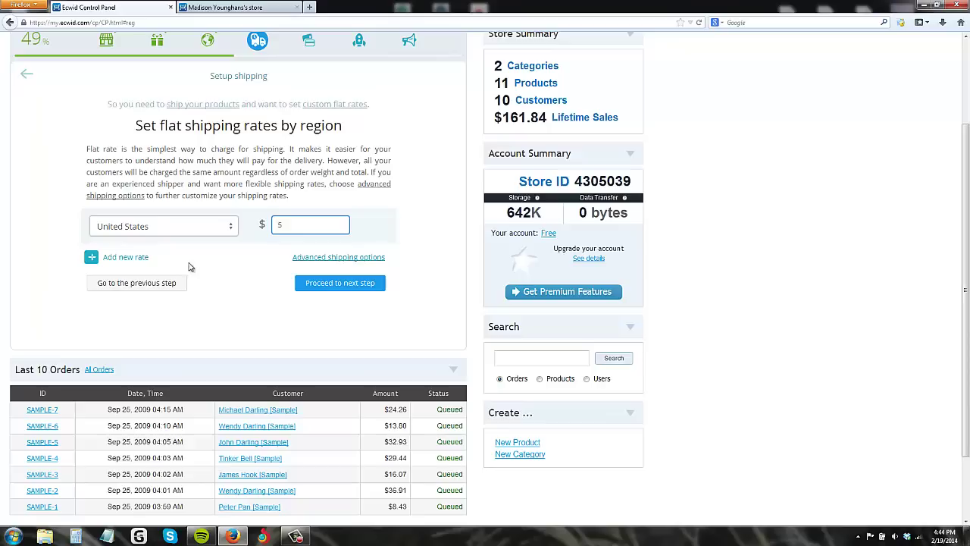
click(329, 258)
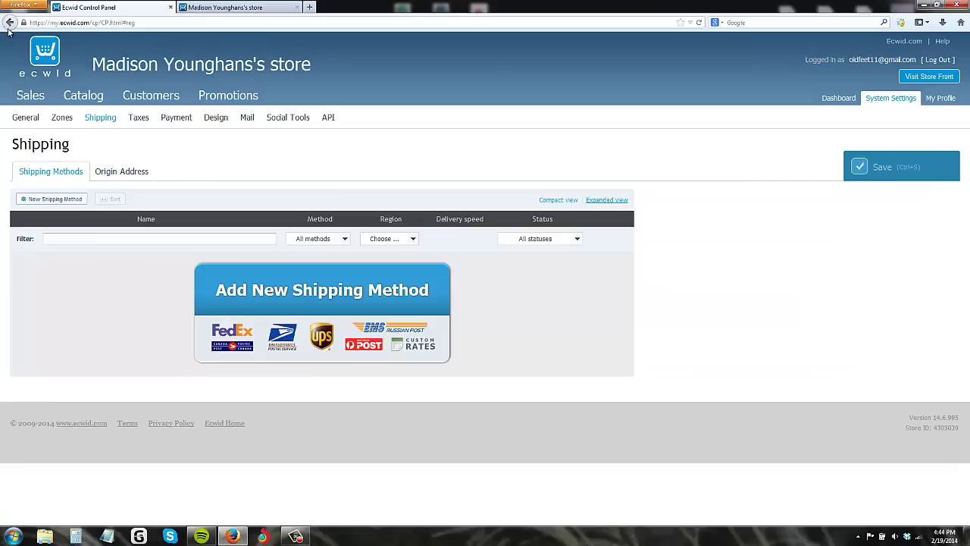
Step: Reload the control panel with browser Back and Forward, and reopen the wizard's shipping step
click(9, 23)
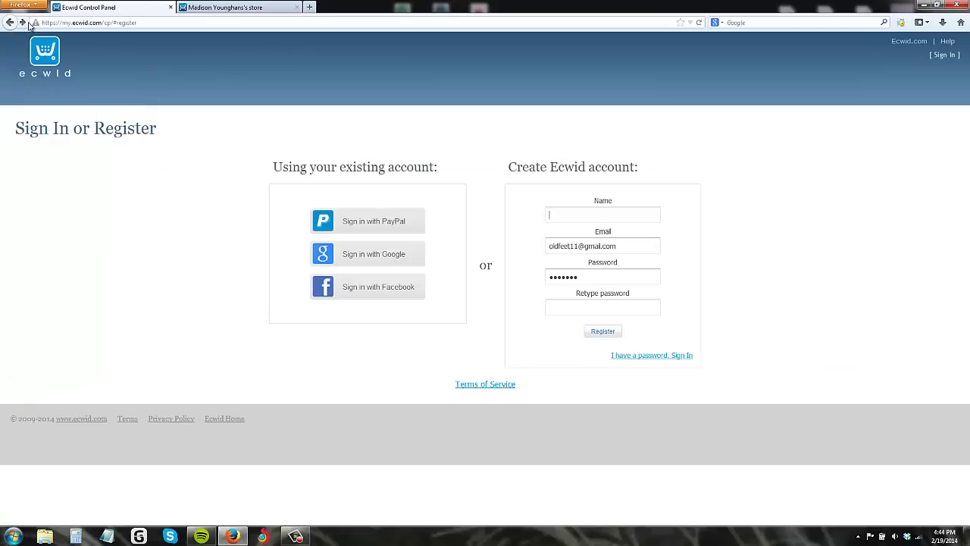
click(22, 23)
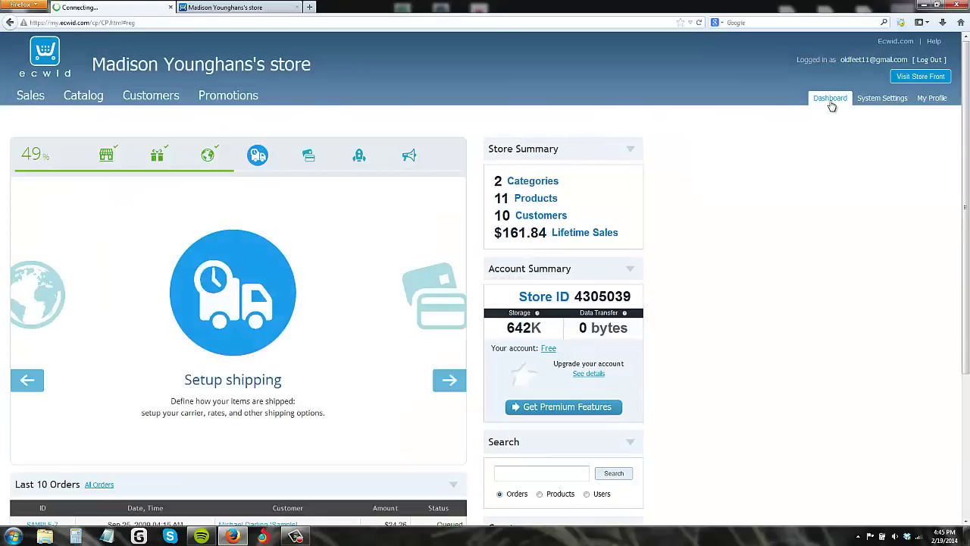
click(258, 382)
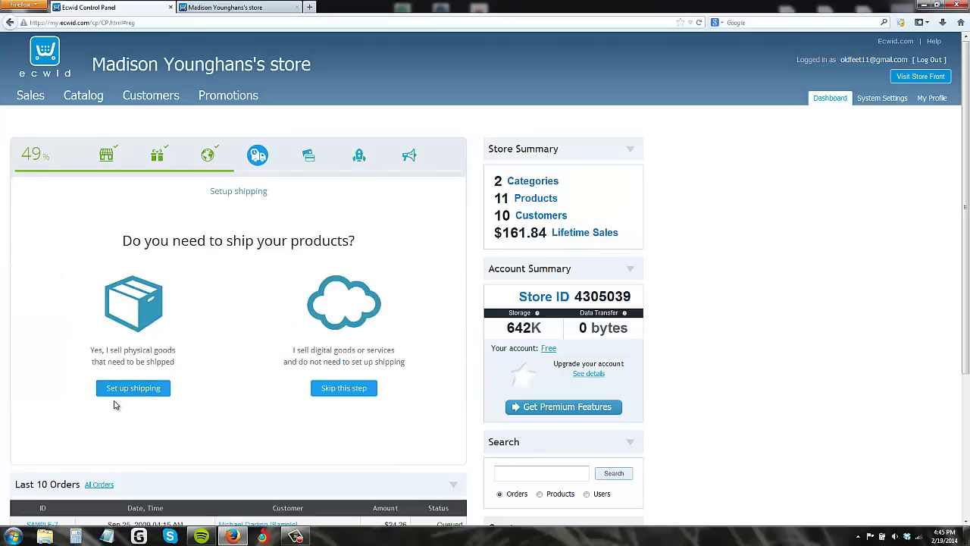
Step: Choose shipping for physical goods with UPS rates enabled and finish the shipping step
click(128, 390)
scroll(182, 380, down, 2)
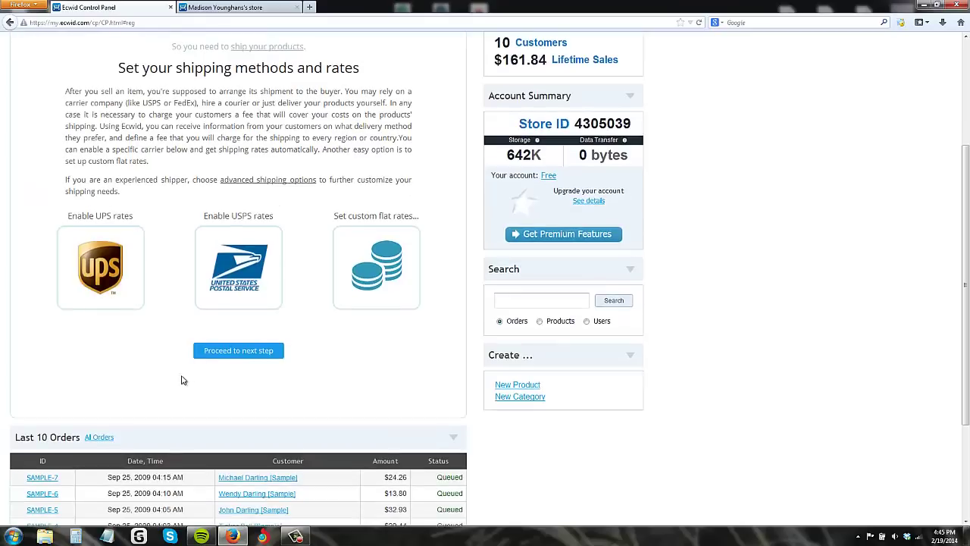
click(132, 285)
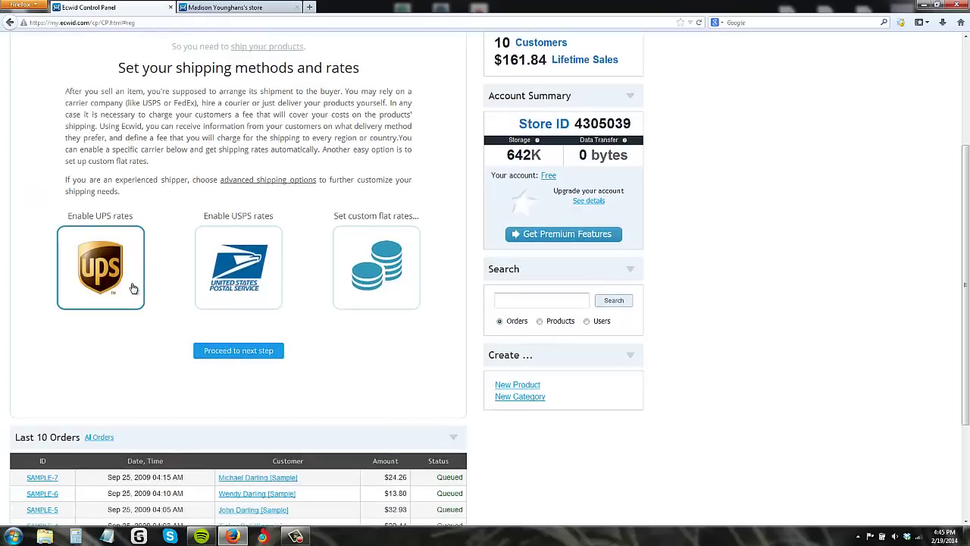
click(241, 360)
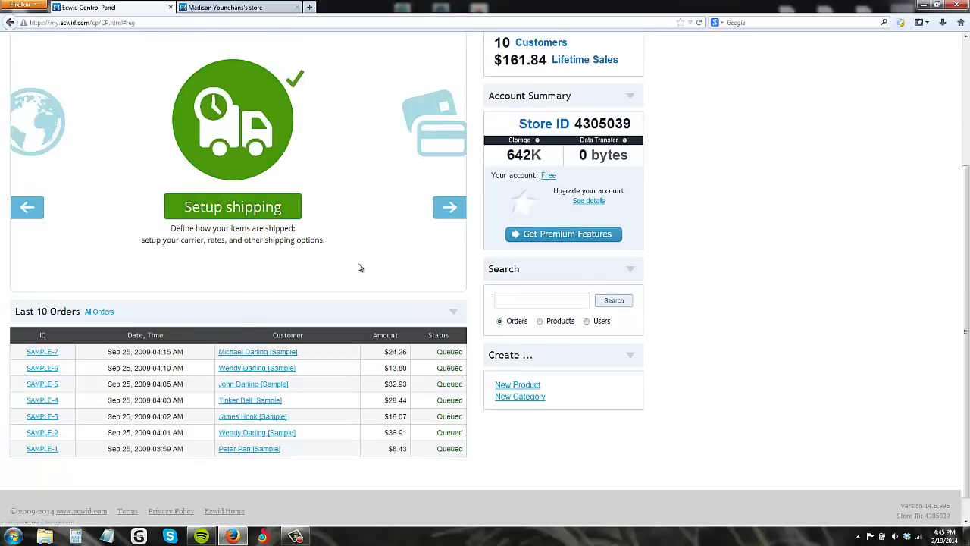
scroll(801, 297, up, 3)
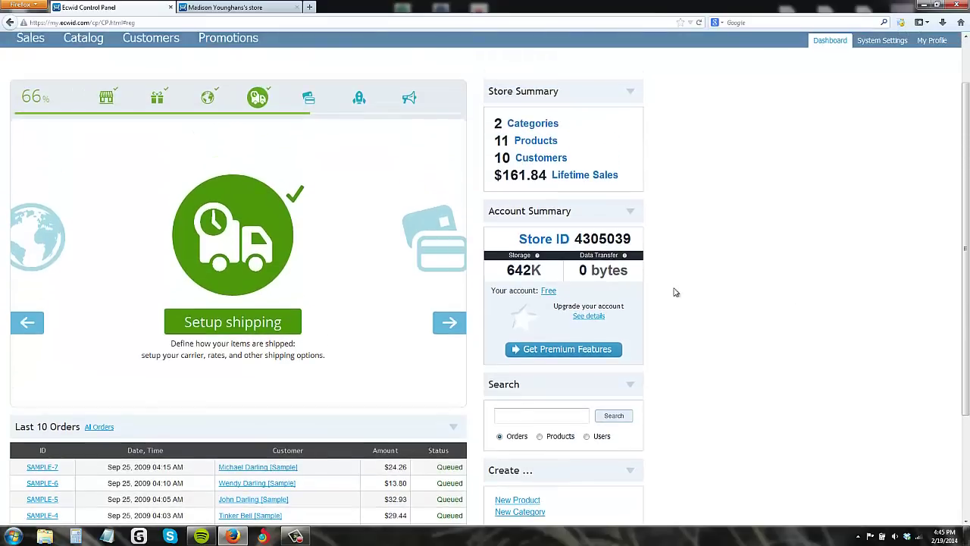
Step: Open the payment options step and submit the PayPal account e-mail
click(450, 324)
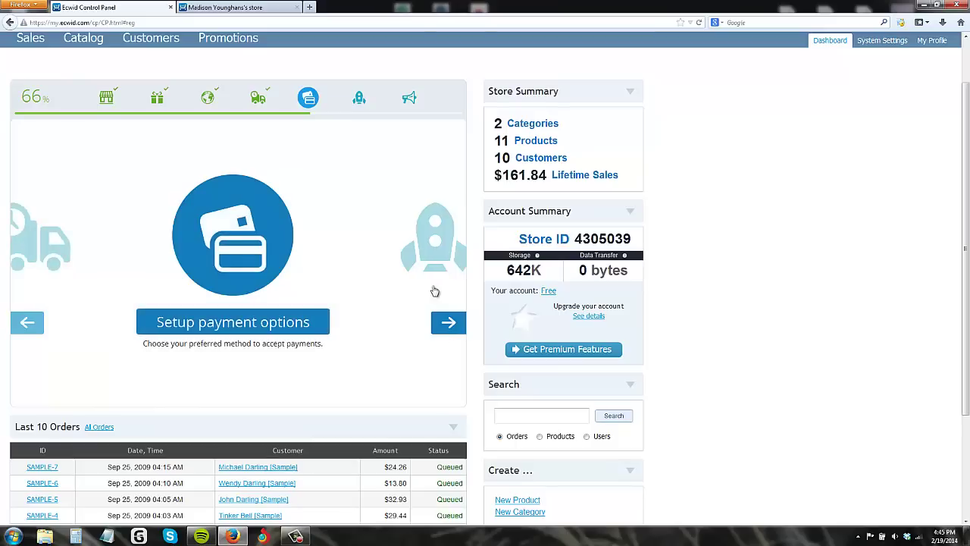
click(276, 326)
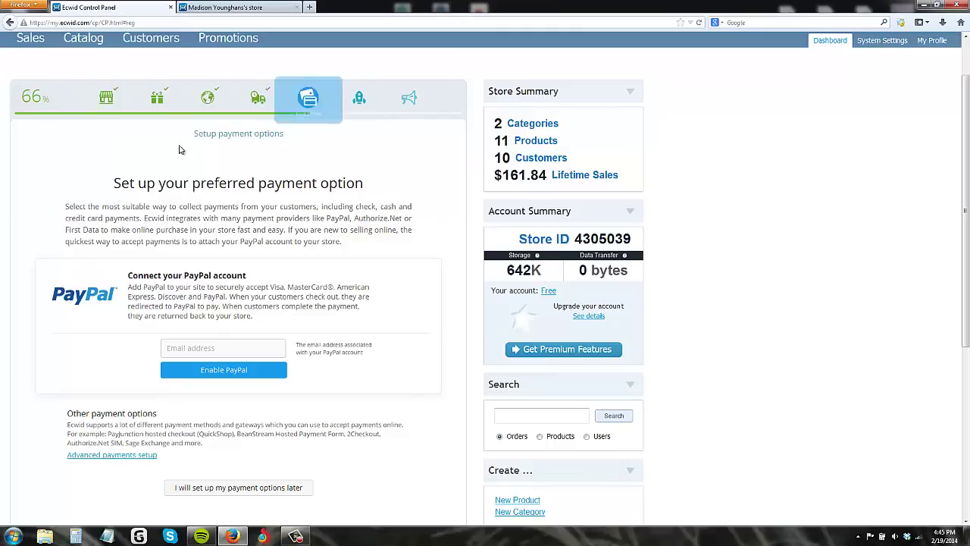
click(209, 347)
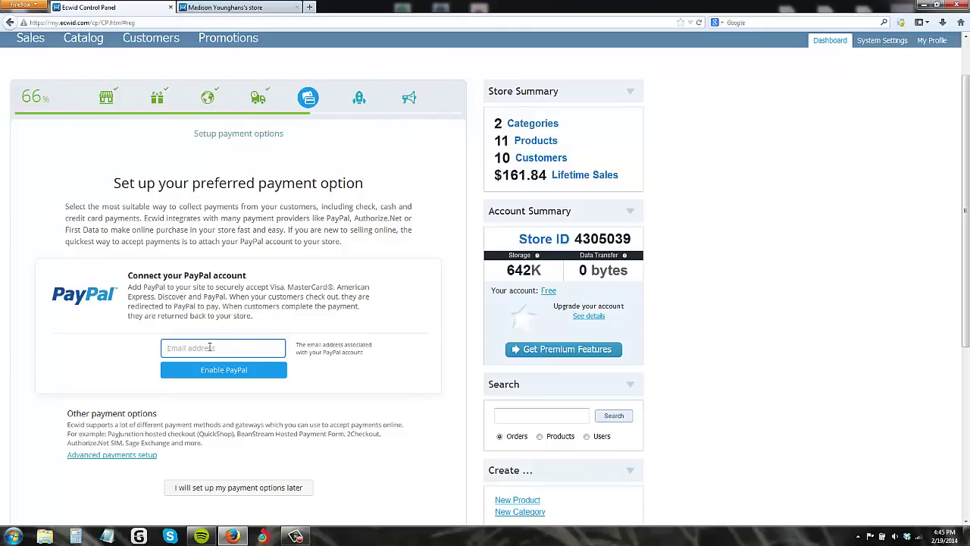
click(200, 370)
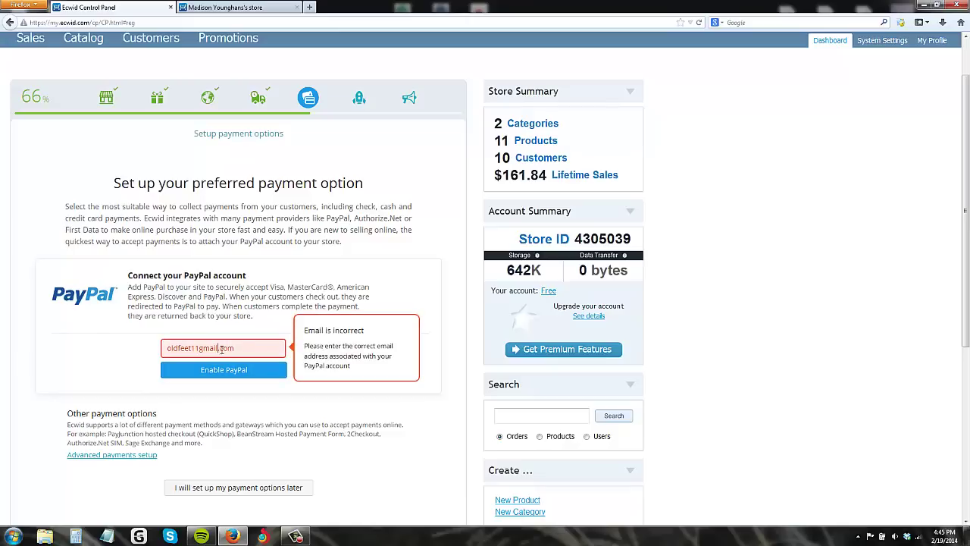
Step: Correct the mistyped domain in the PayPal e-mail and enable PayPal
drag(211, 347, 220, 347)
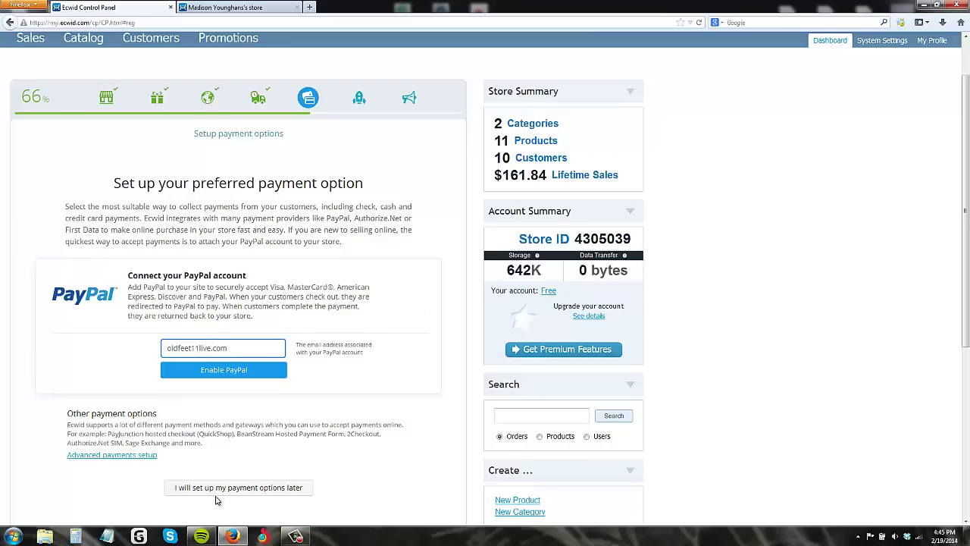
click(208, 372)
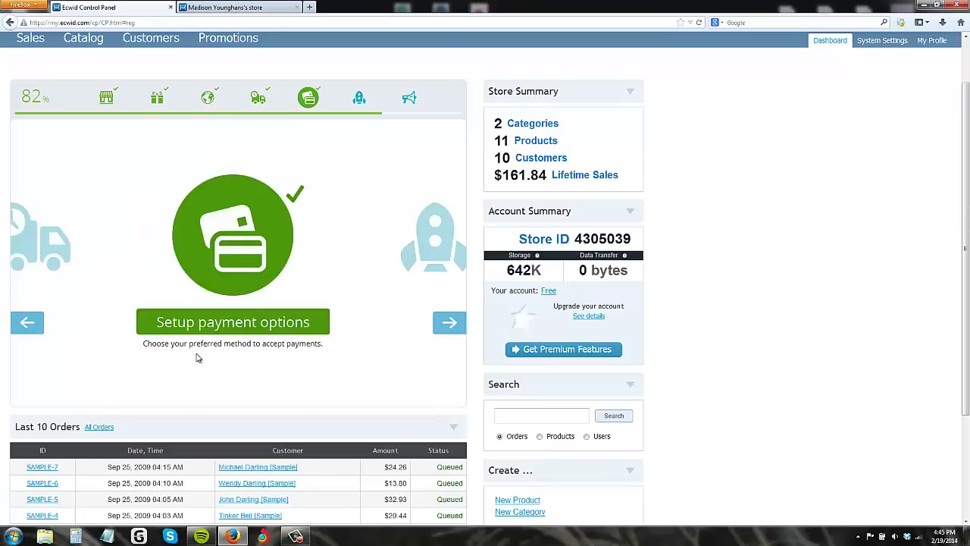
scroll(303, 329, down, 3)
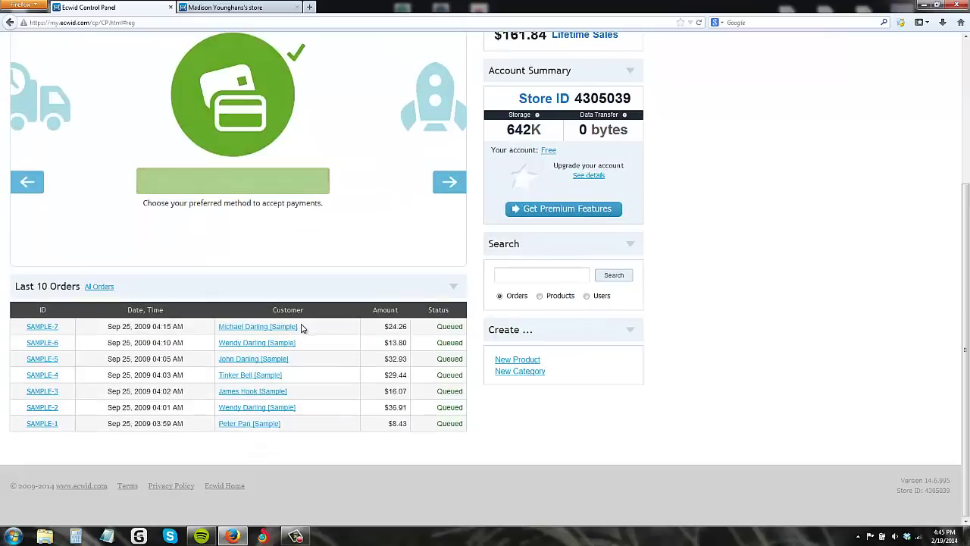
scroll(309, 329, up, 4)
Step: From the Place test order step, open the storefront and add a big green Apple to the bag
click(448, 384)
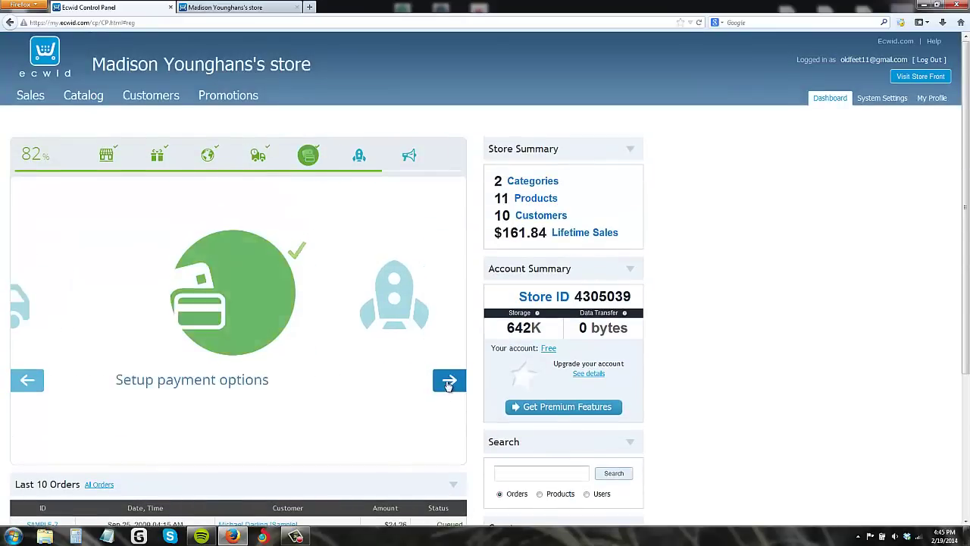
click(238, 382)
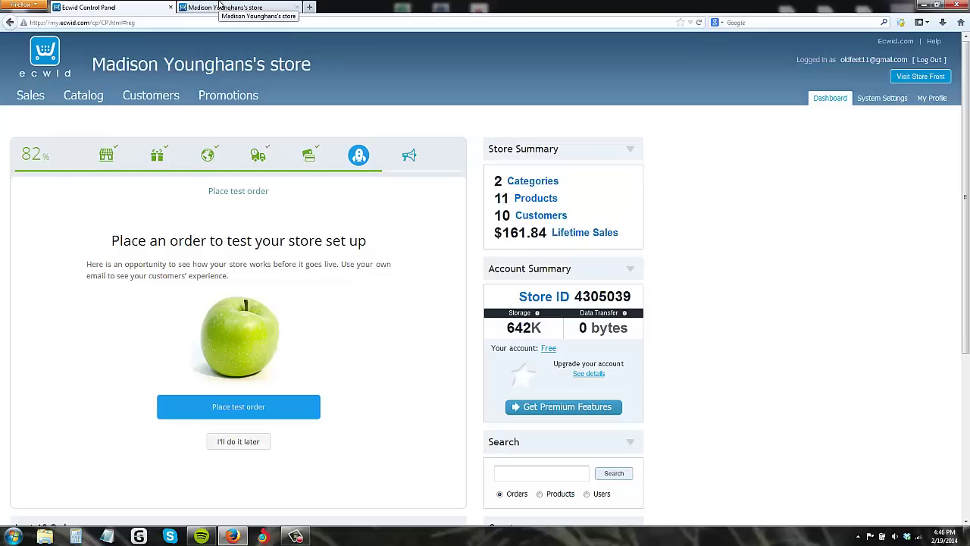
click(239, 404)
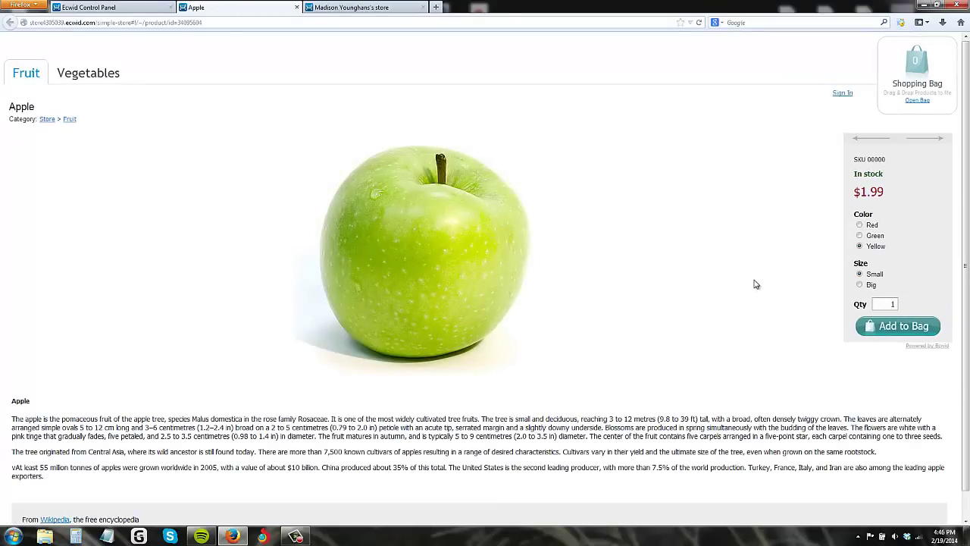
scroll(755, 282, down, 1)
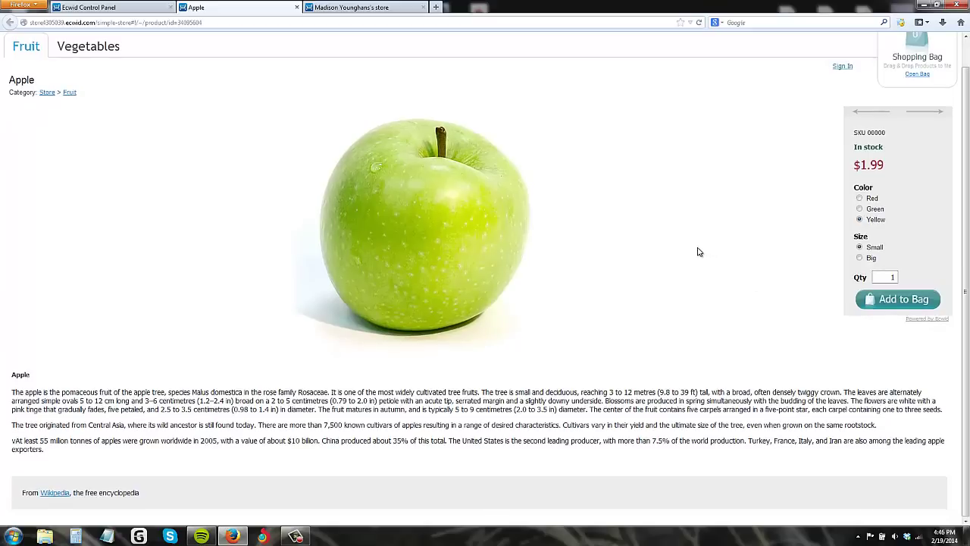
scroll(685, 246, up, 1)
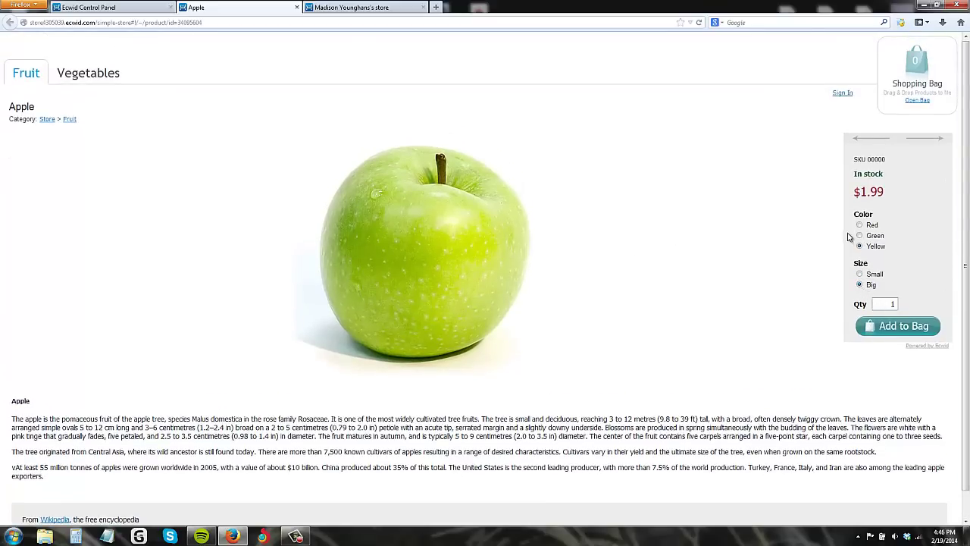
click(913, 327)
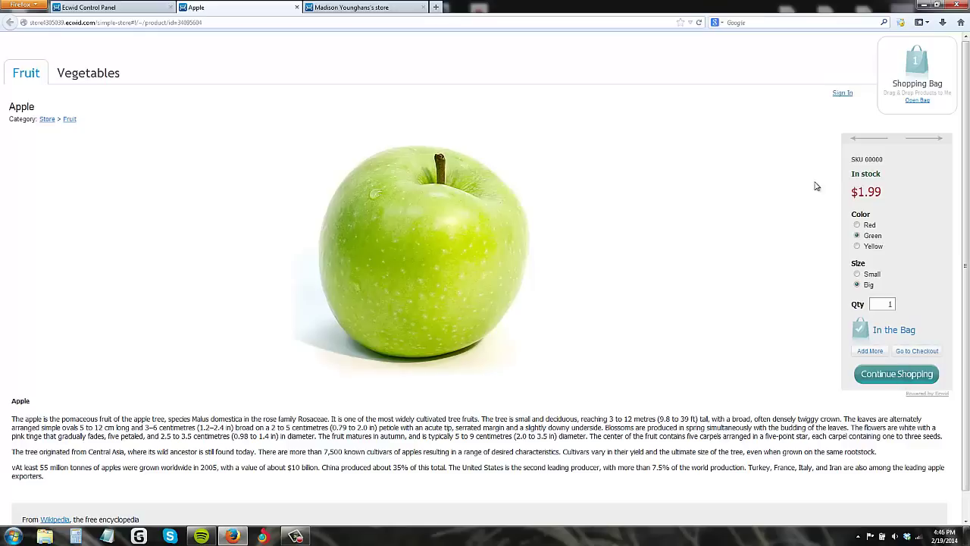
click(131, 7)
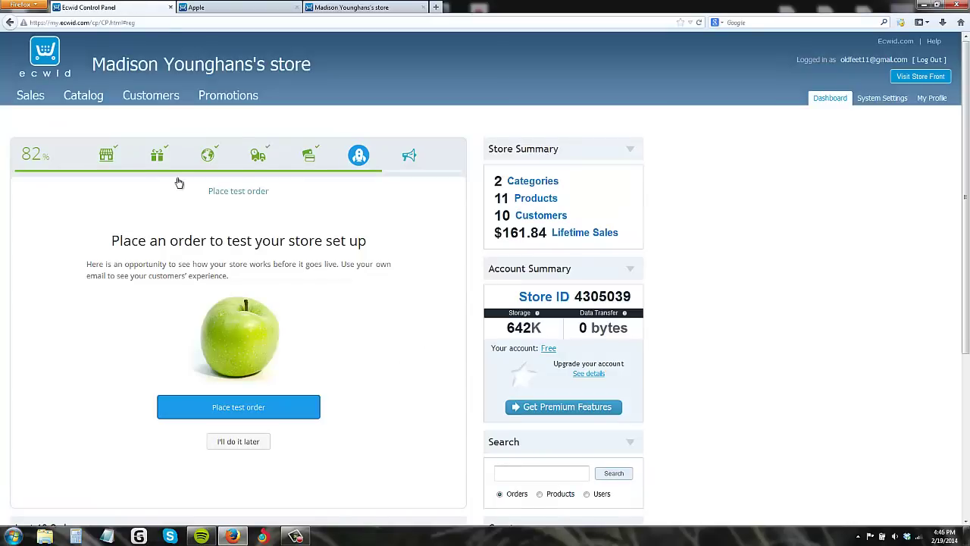
click(280, 6)
click(141, 5)
click(409, 155)
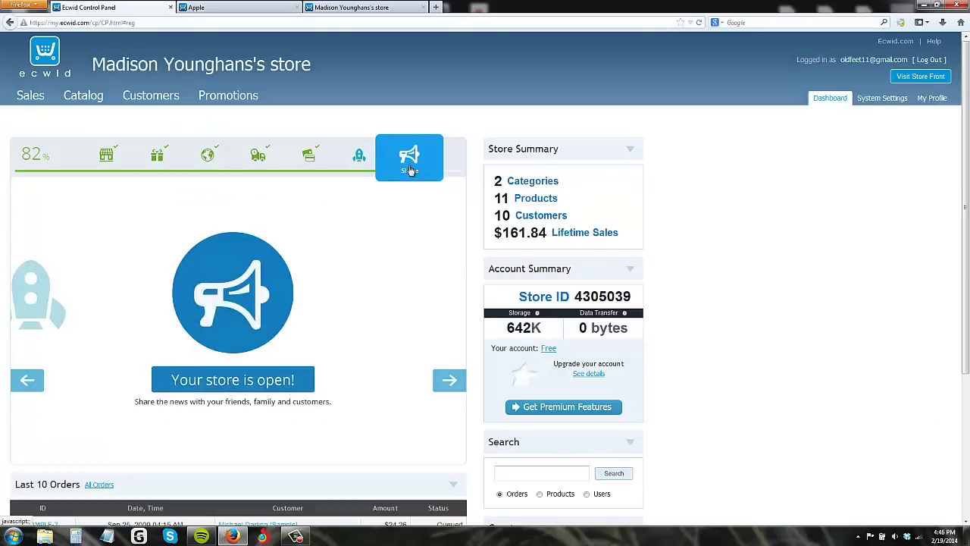
click(157, 156)
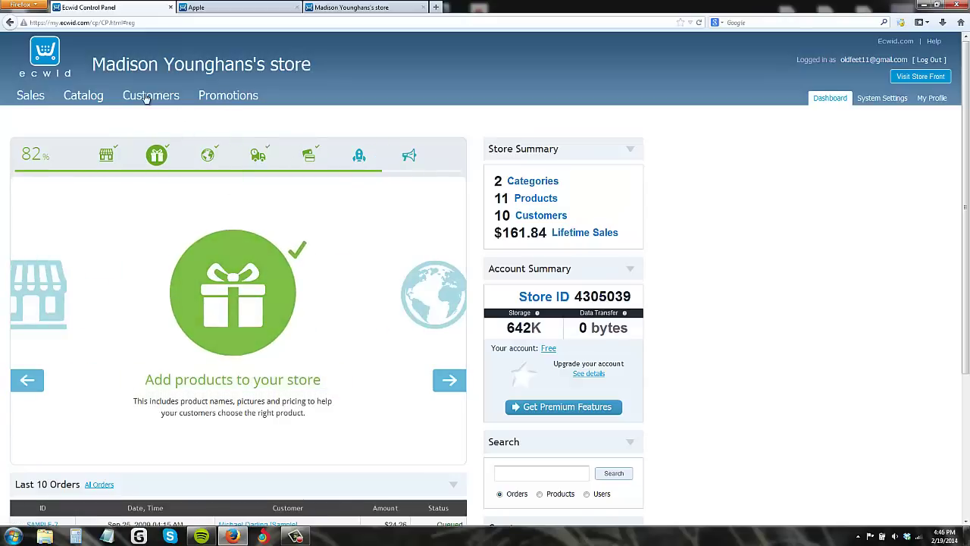
click(85, 102)
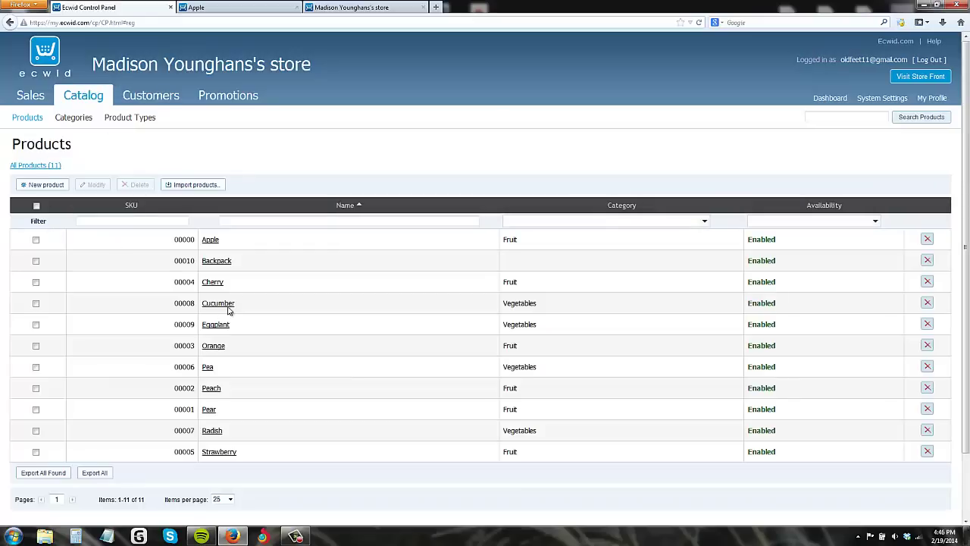
click(326, 7)
click(129, 7)
click(213, 239)
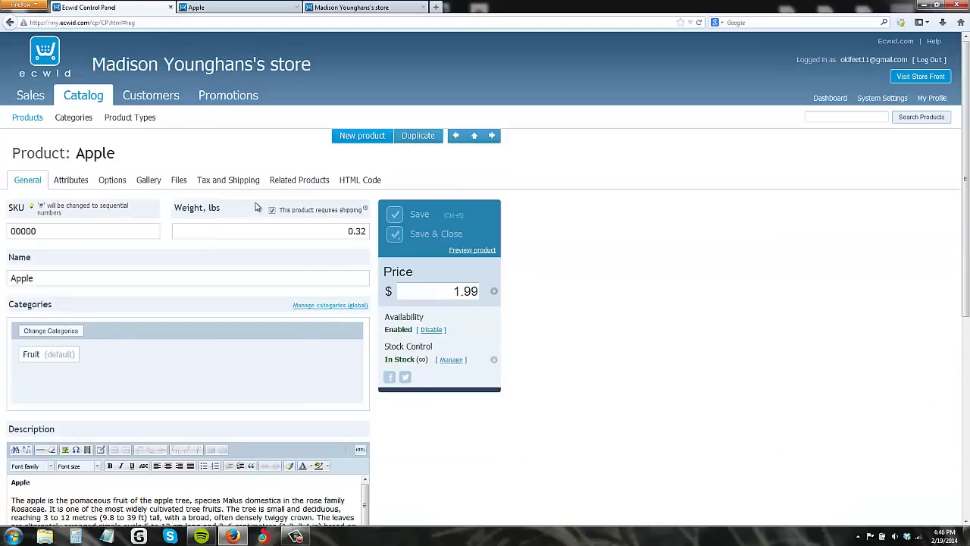
scroll(260, 255, down, 3)
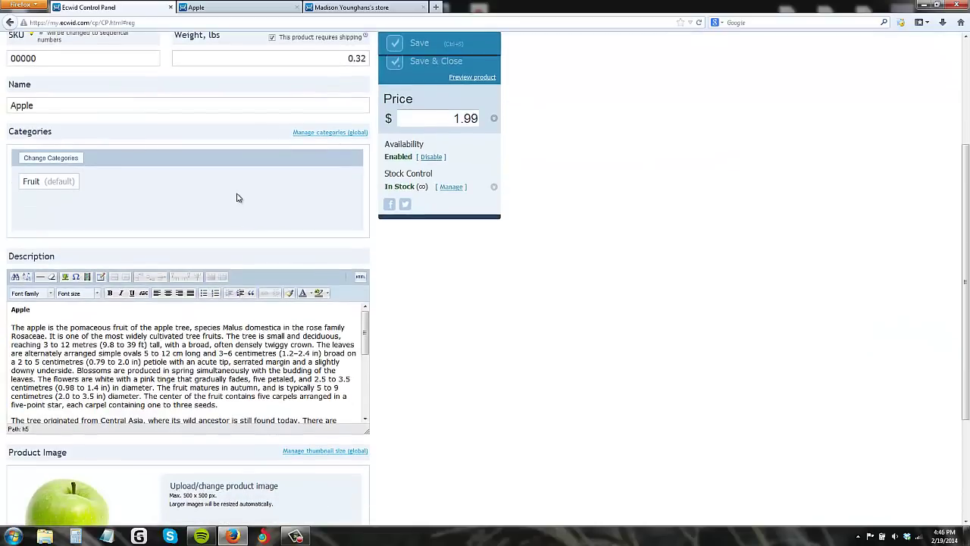
scroll(239, 198, up, 3)
click(79, 186)
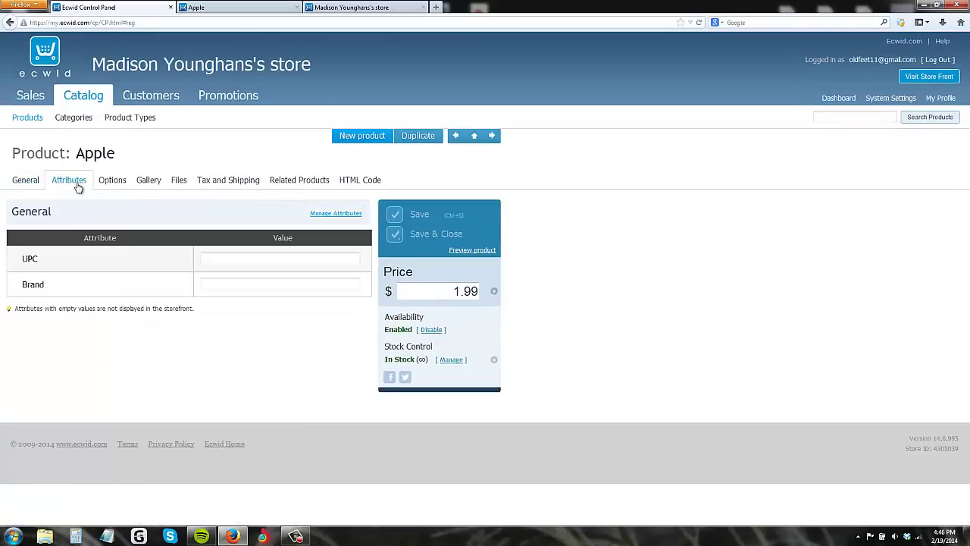
click(115, 185)
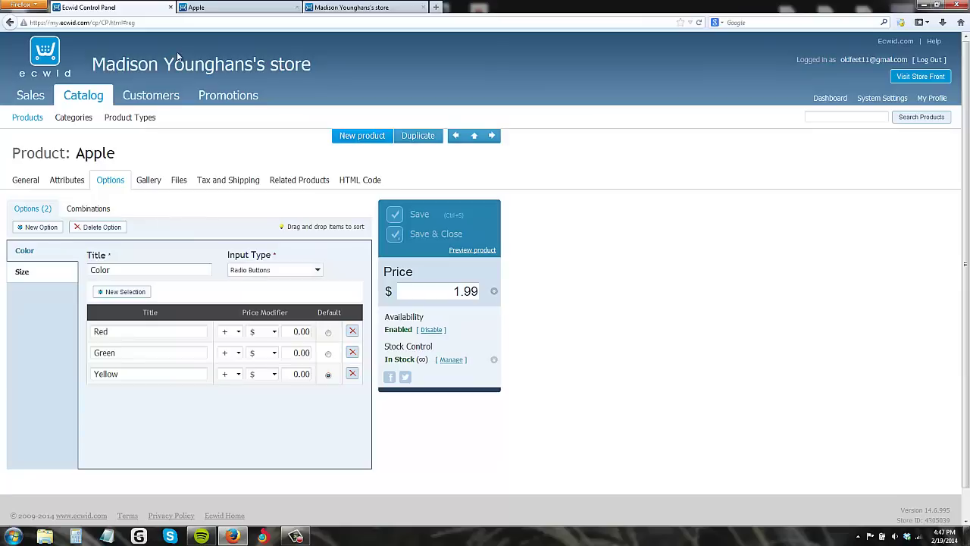
right_click(88, 101)
click(103, 102)
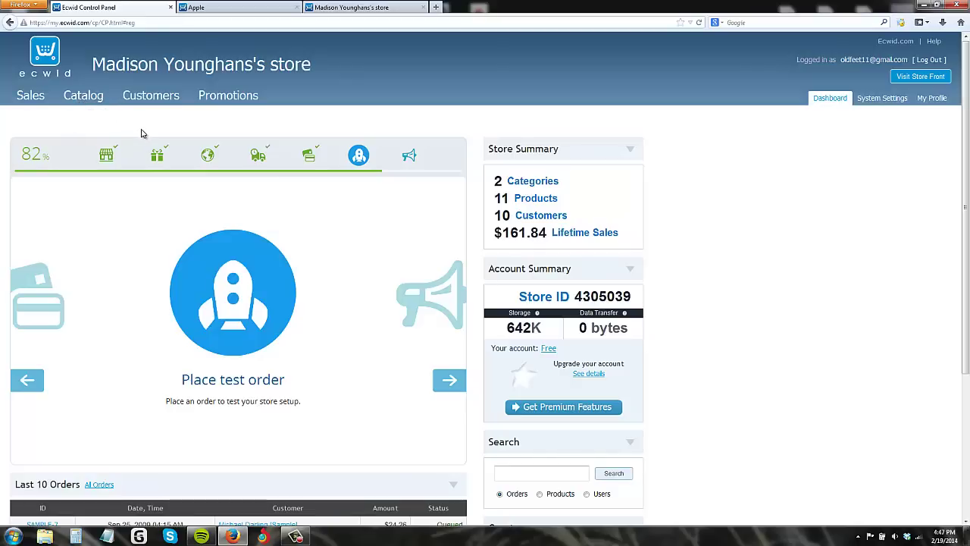
Step: Open the catalog and view the Apple product's Color and Size options
click(88, 98)
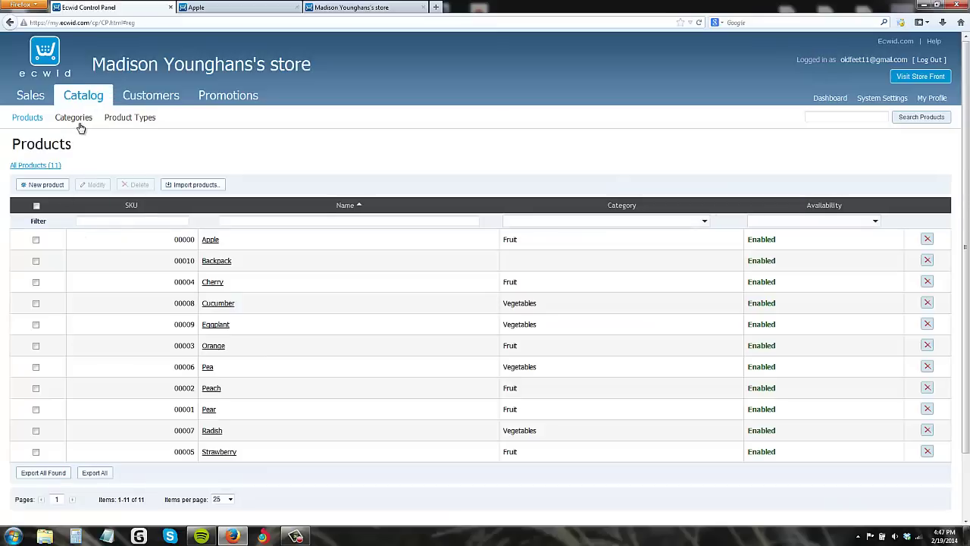
right_click(219, 240)
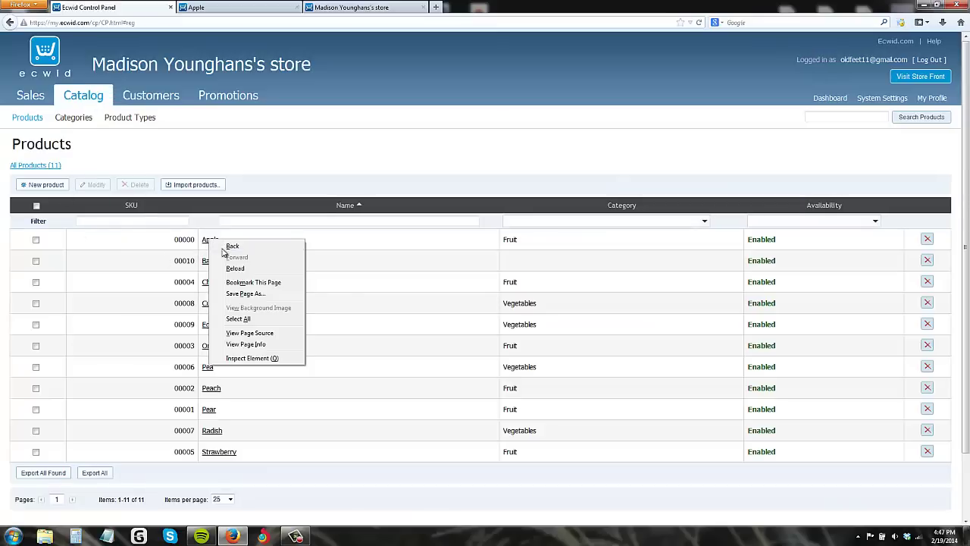
click(141, 250)
right_click(211, 241)
click(348, 258)
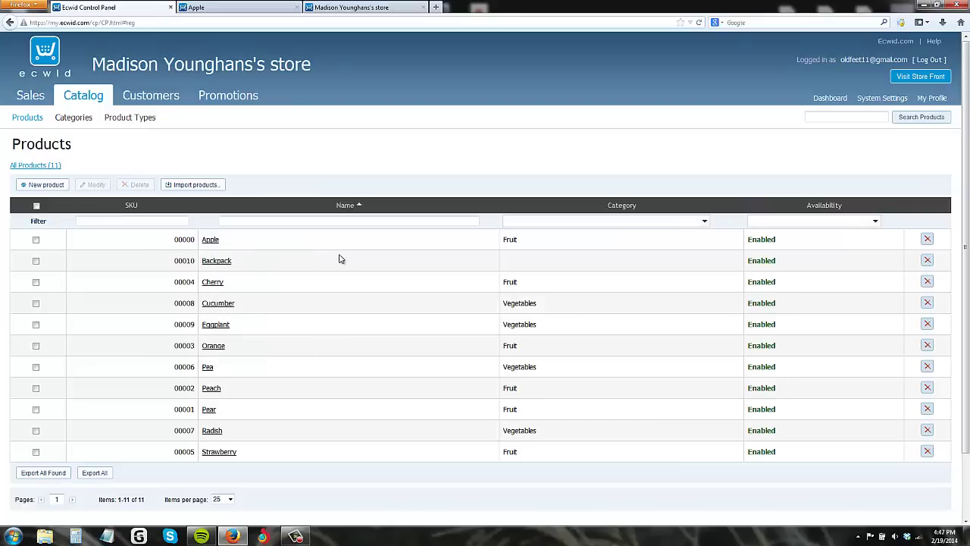
click(212, 239)
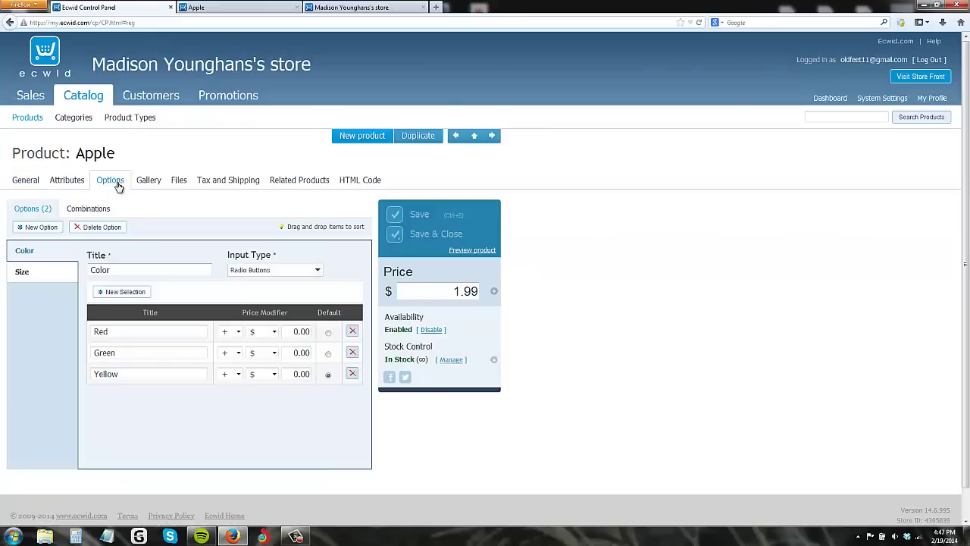
click(117, 186)
Step: Reload the control panel with browser Back and Forward, then return to the Catalog product list
click(10, 23)
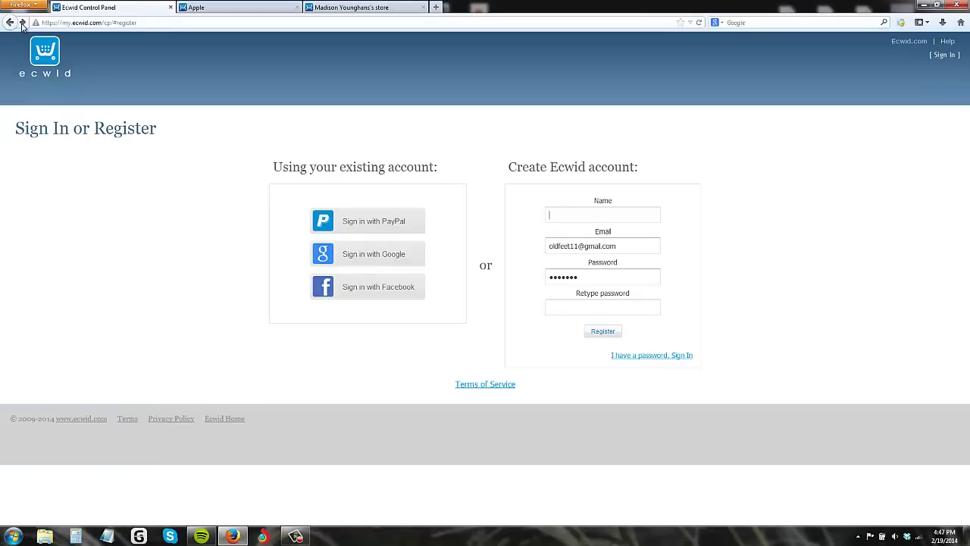
click(21, 23)
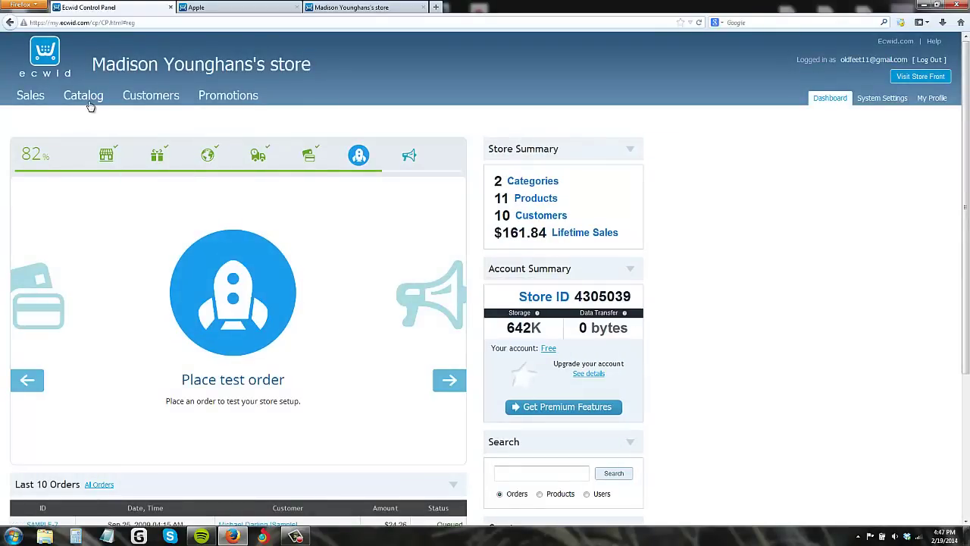
click(87, 96)
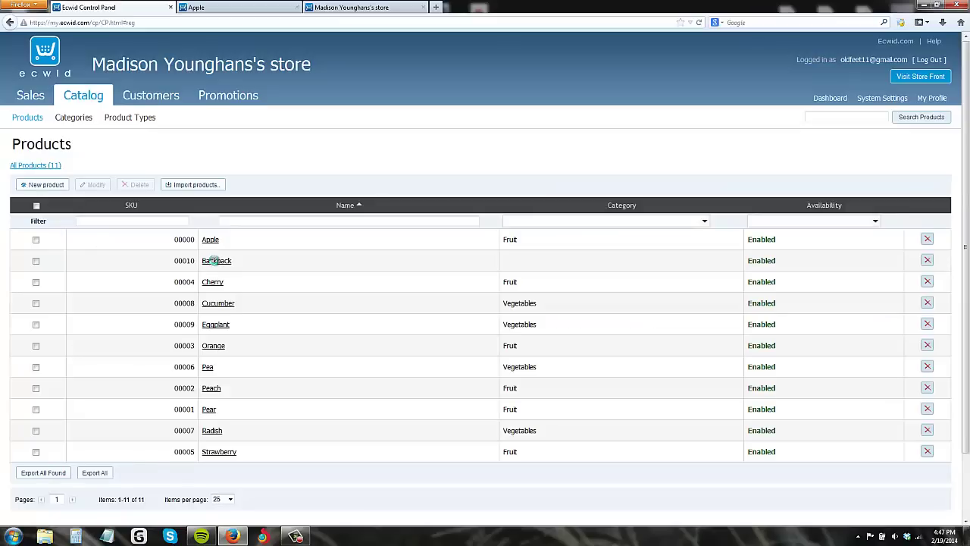
Step: Open the Backpack's options and add Blue and Green colour choices alongside Red
click(216, 260)
click(104, 180)
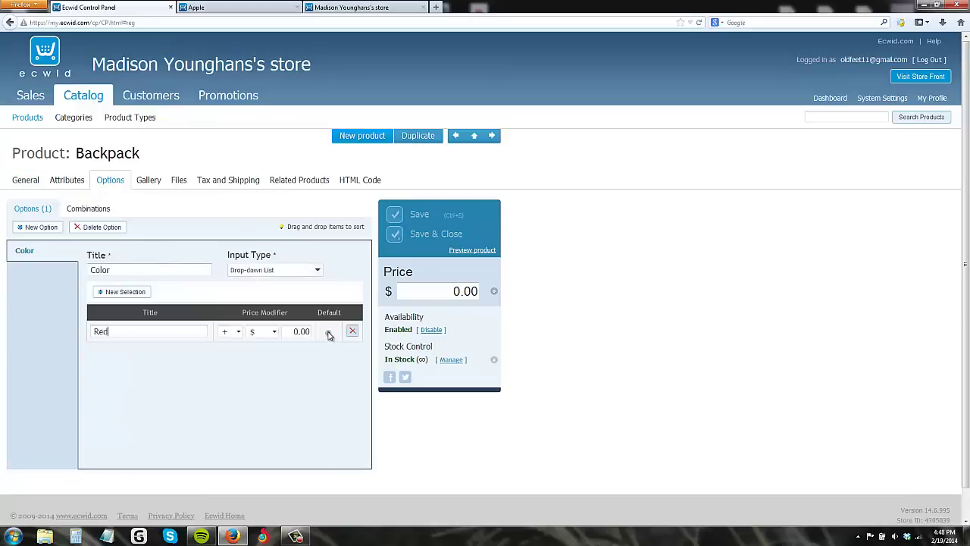
click(141, 294)
click(137, 292)
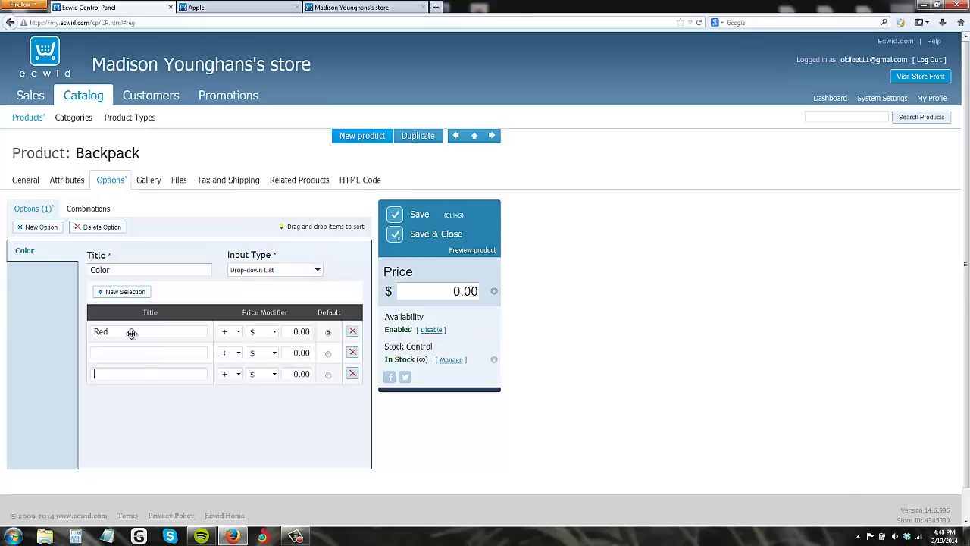
text(Blue)
key(Tab)
click(142, 374)
Step: Set the Color option's input type to Radio Buttons, save, and view the live storefront
click(300, 271)
click(259, 294)
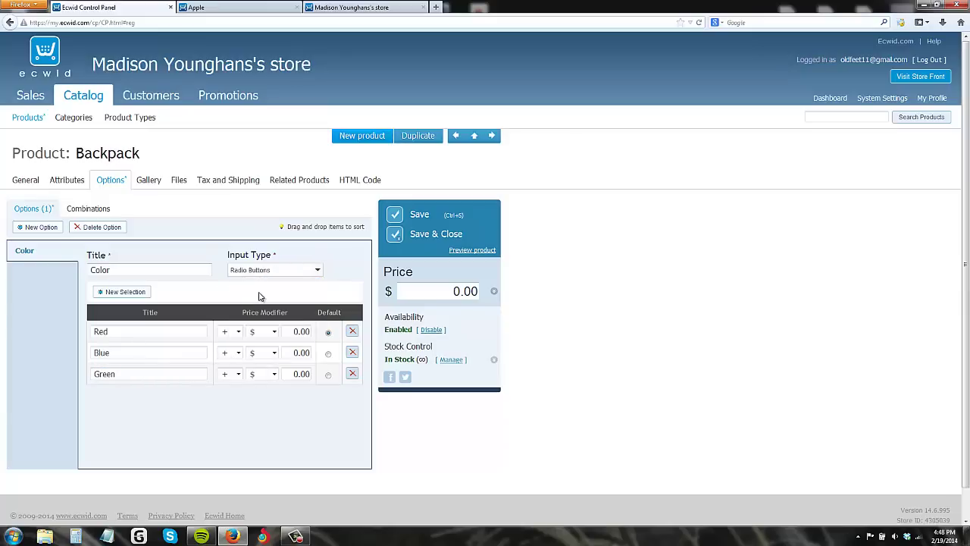
key(ctrl+s)
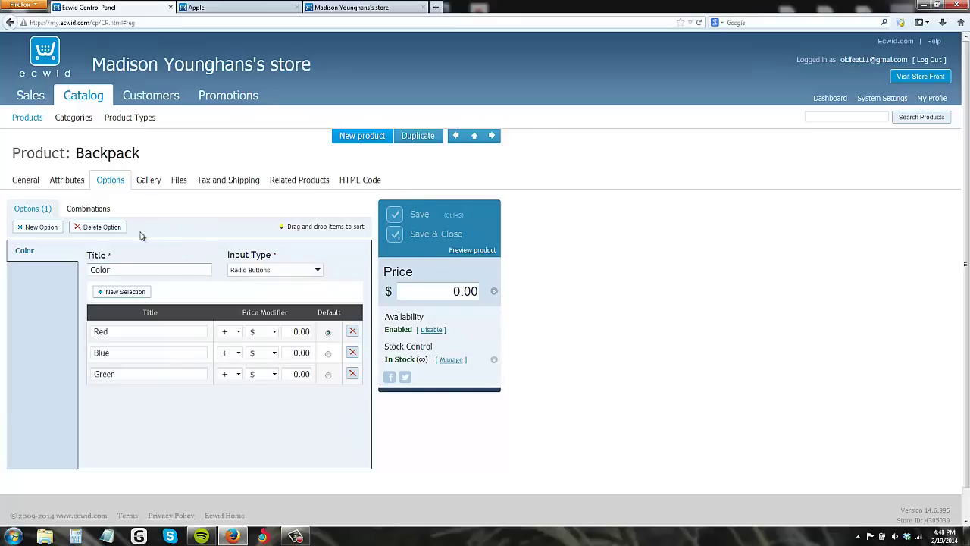
right_click(486, 249)
click(639, 222)
click(372, 6)
key(F5)
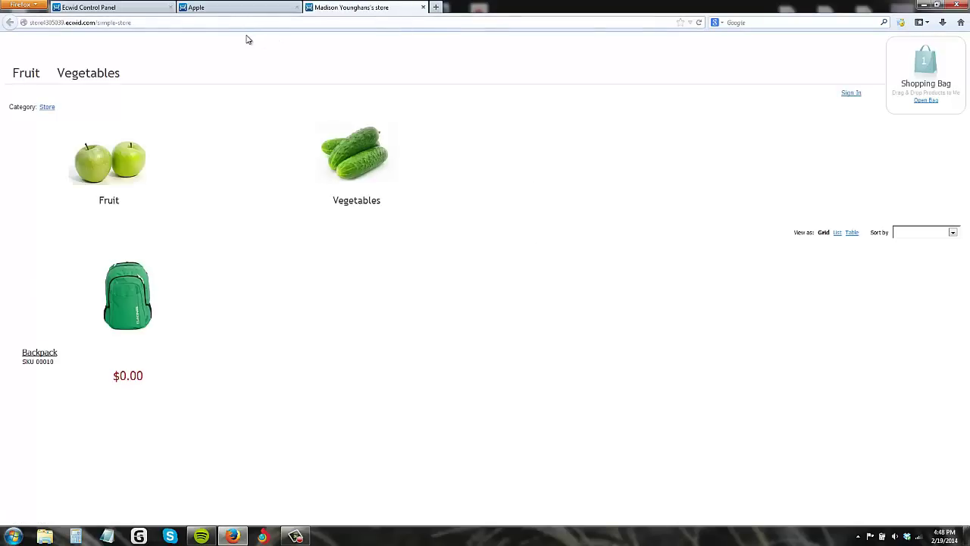
click(57, 353)
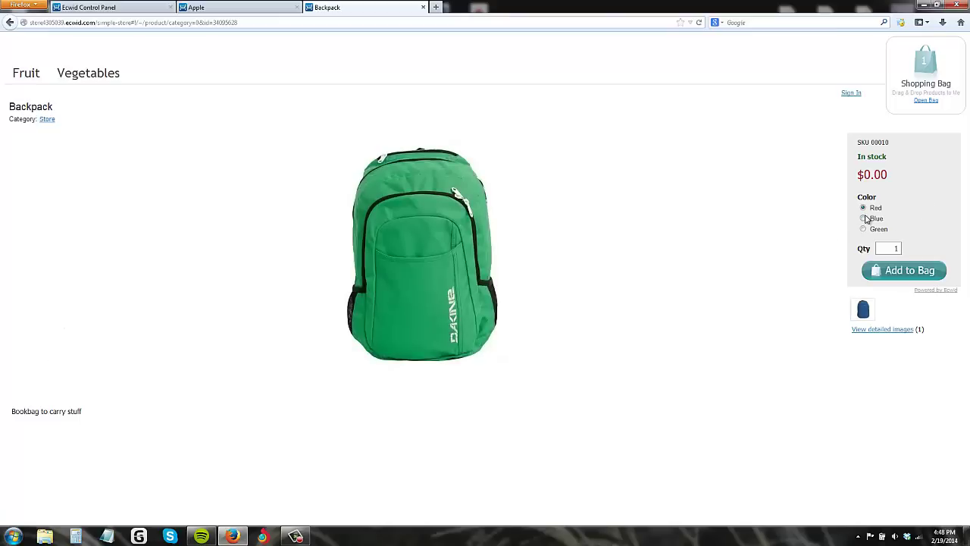
click(864, 218)
click(868, 208)
click(864, 219)
click(256, 5)
click(345, 7)
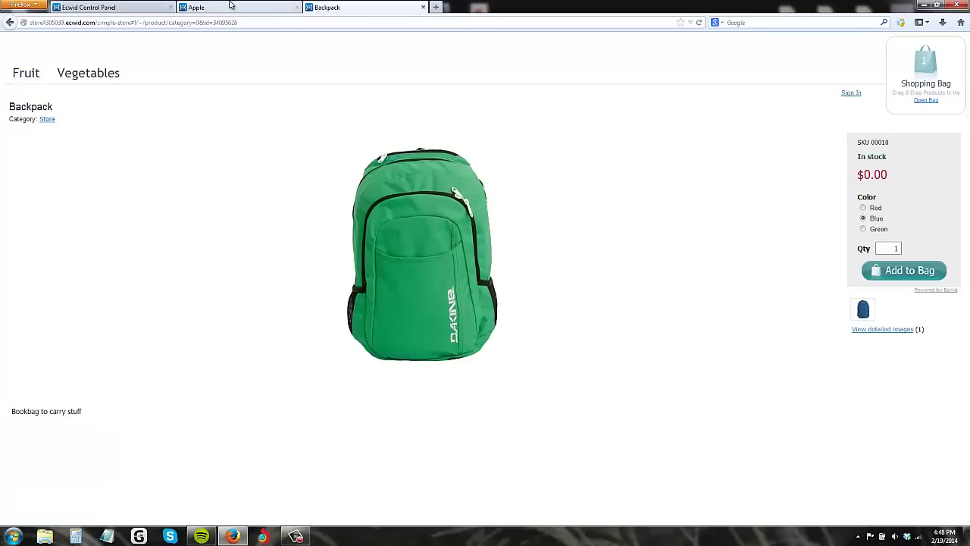
click(133, 10)
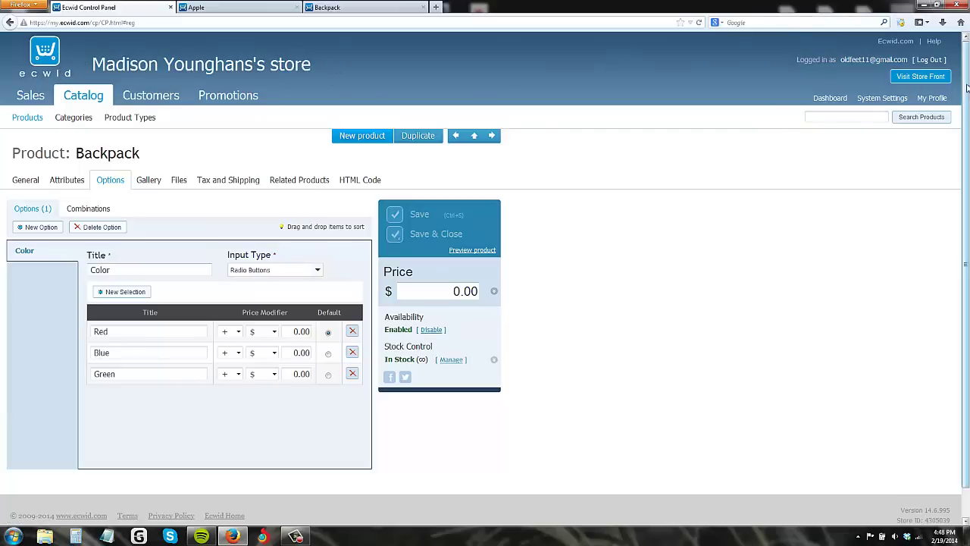
drag(966, 73, 967, 73)
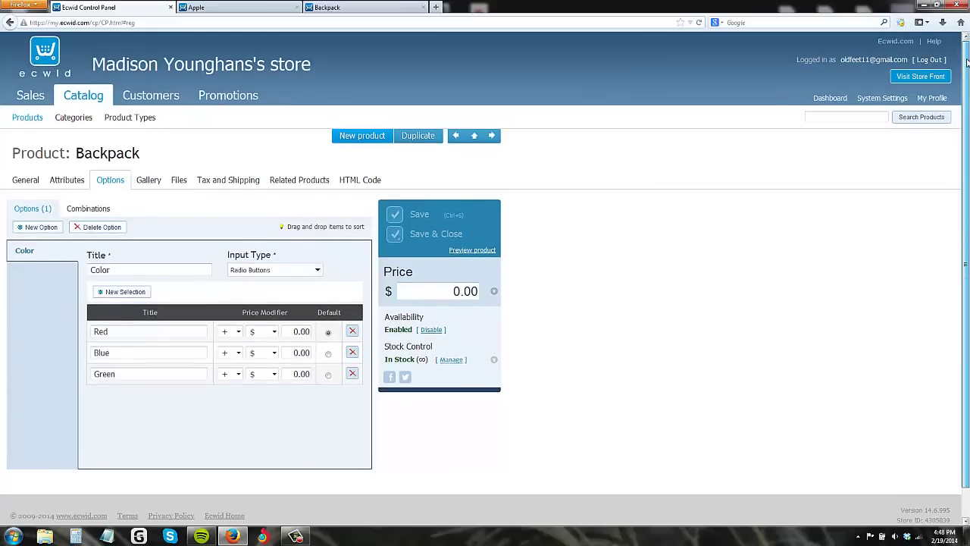